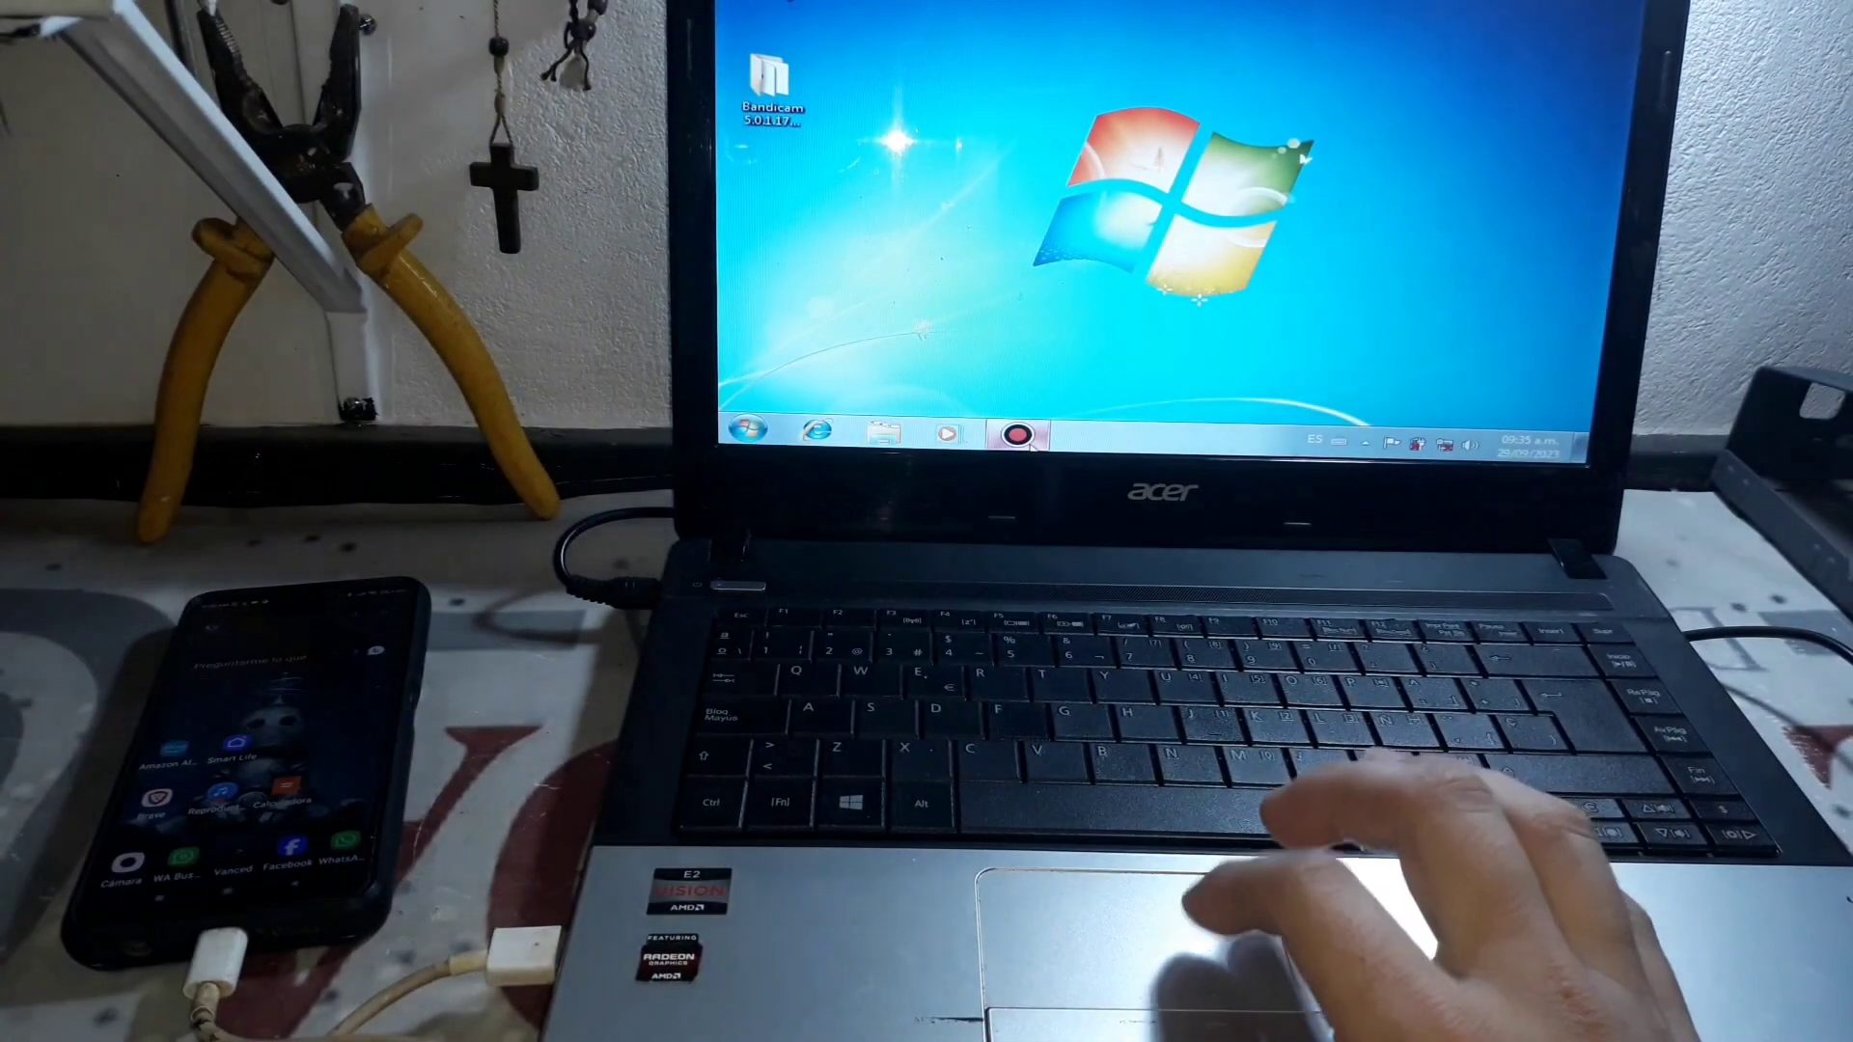
Step: Open the Bandicam folder and show Equipo's drives and devices, including the POCO X3 NFC
double_click(770, 82)
left_click(784, 228)
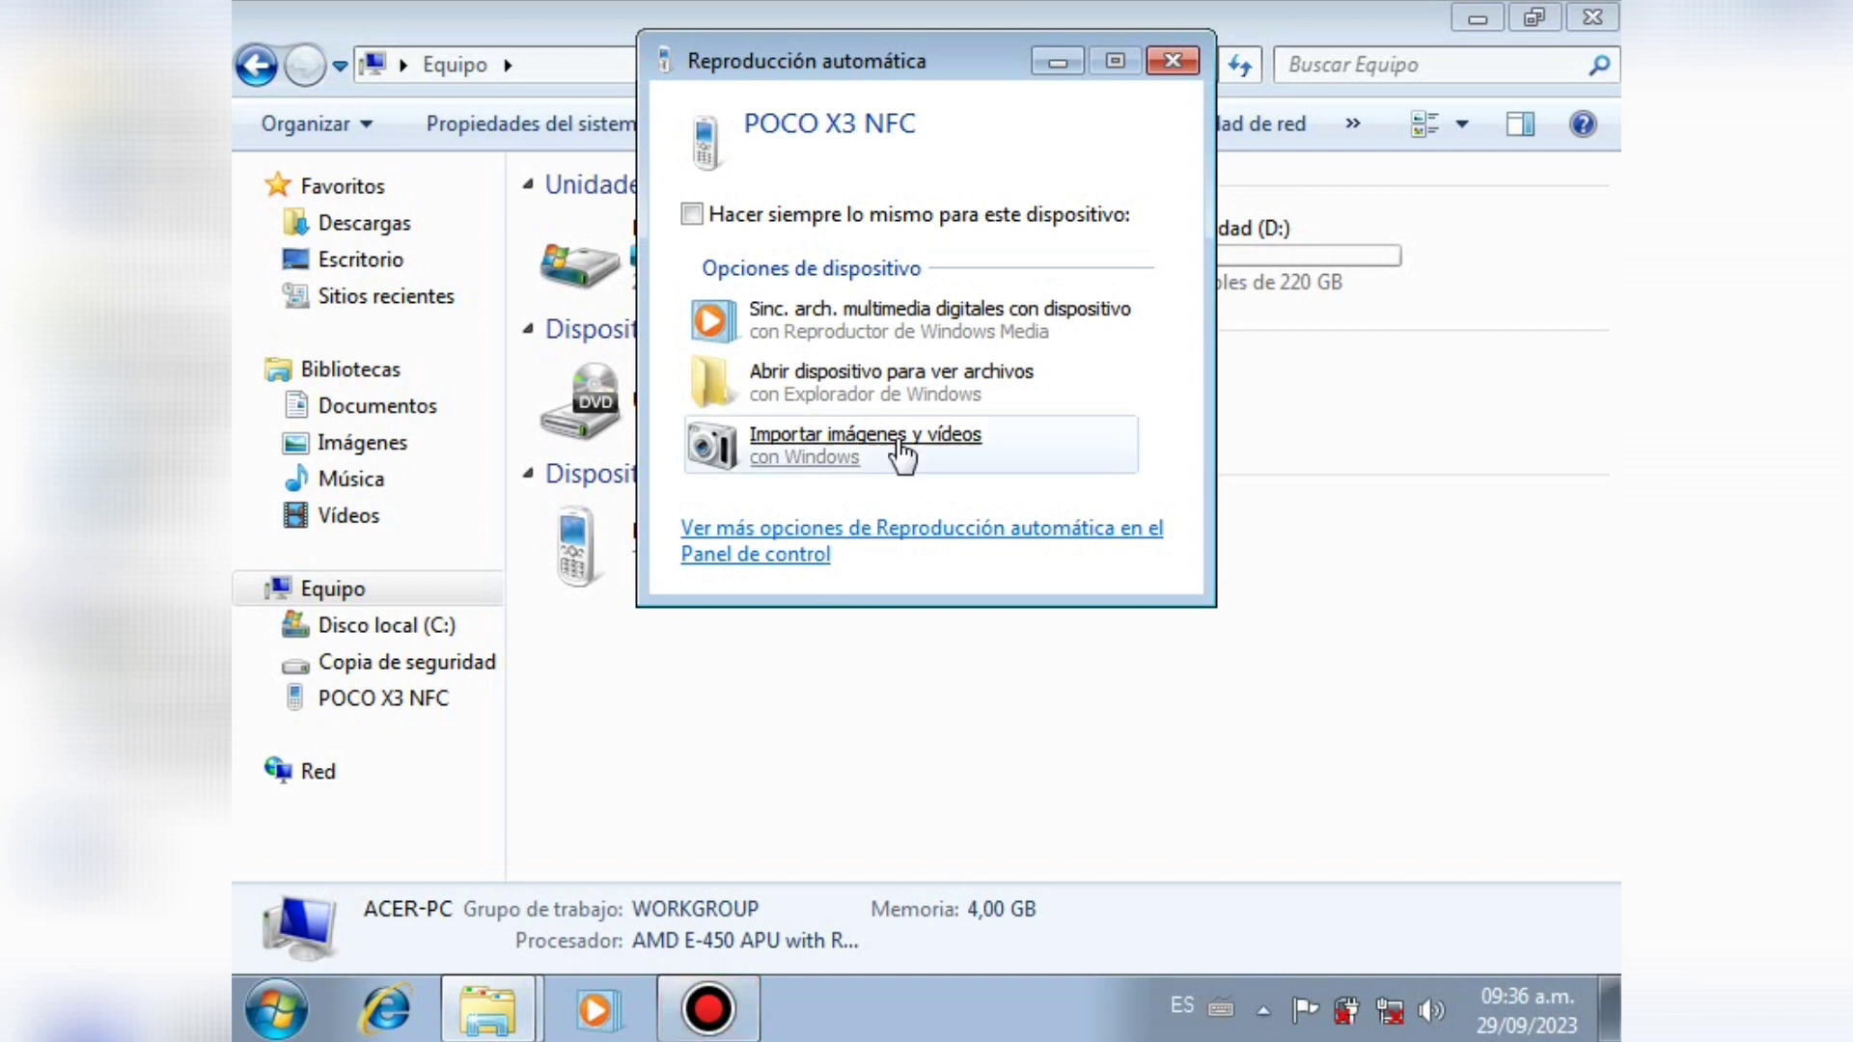
Step: Dismiss AutoPlay and browse POCO X3 NFC > Almacenamiento interno compartido > Download
left_click(1163, 65)
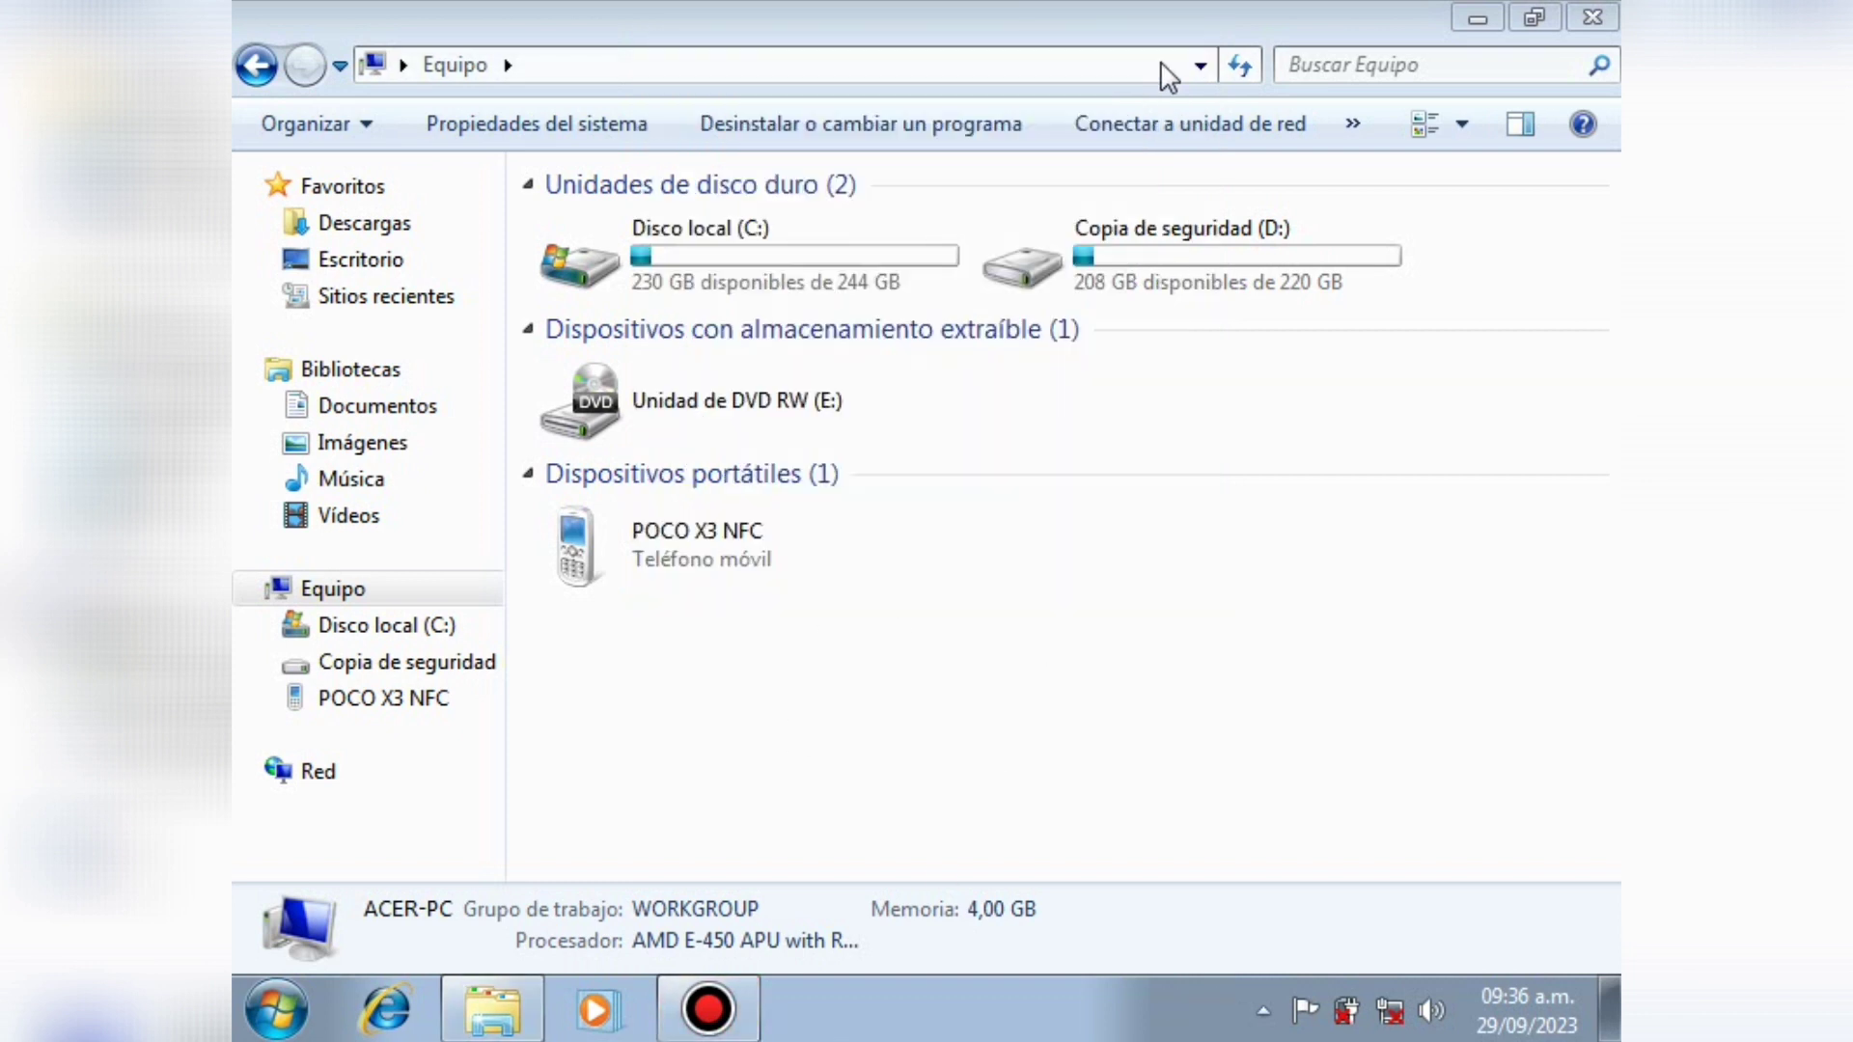
double_click(700, 545)
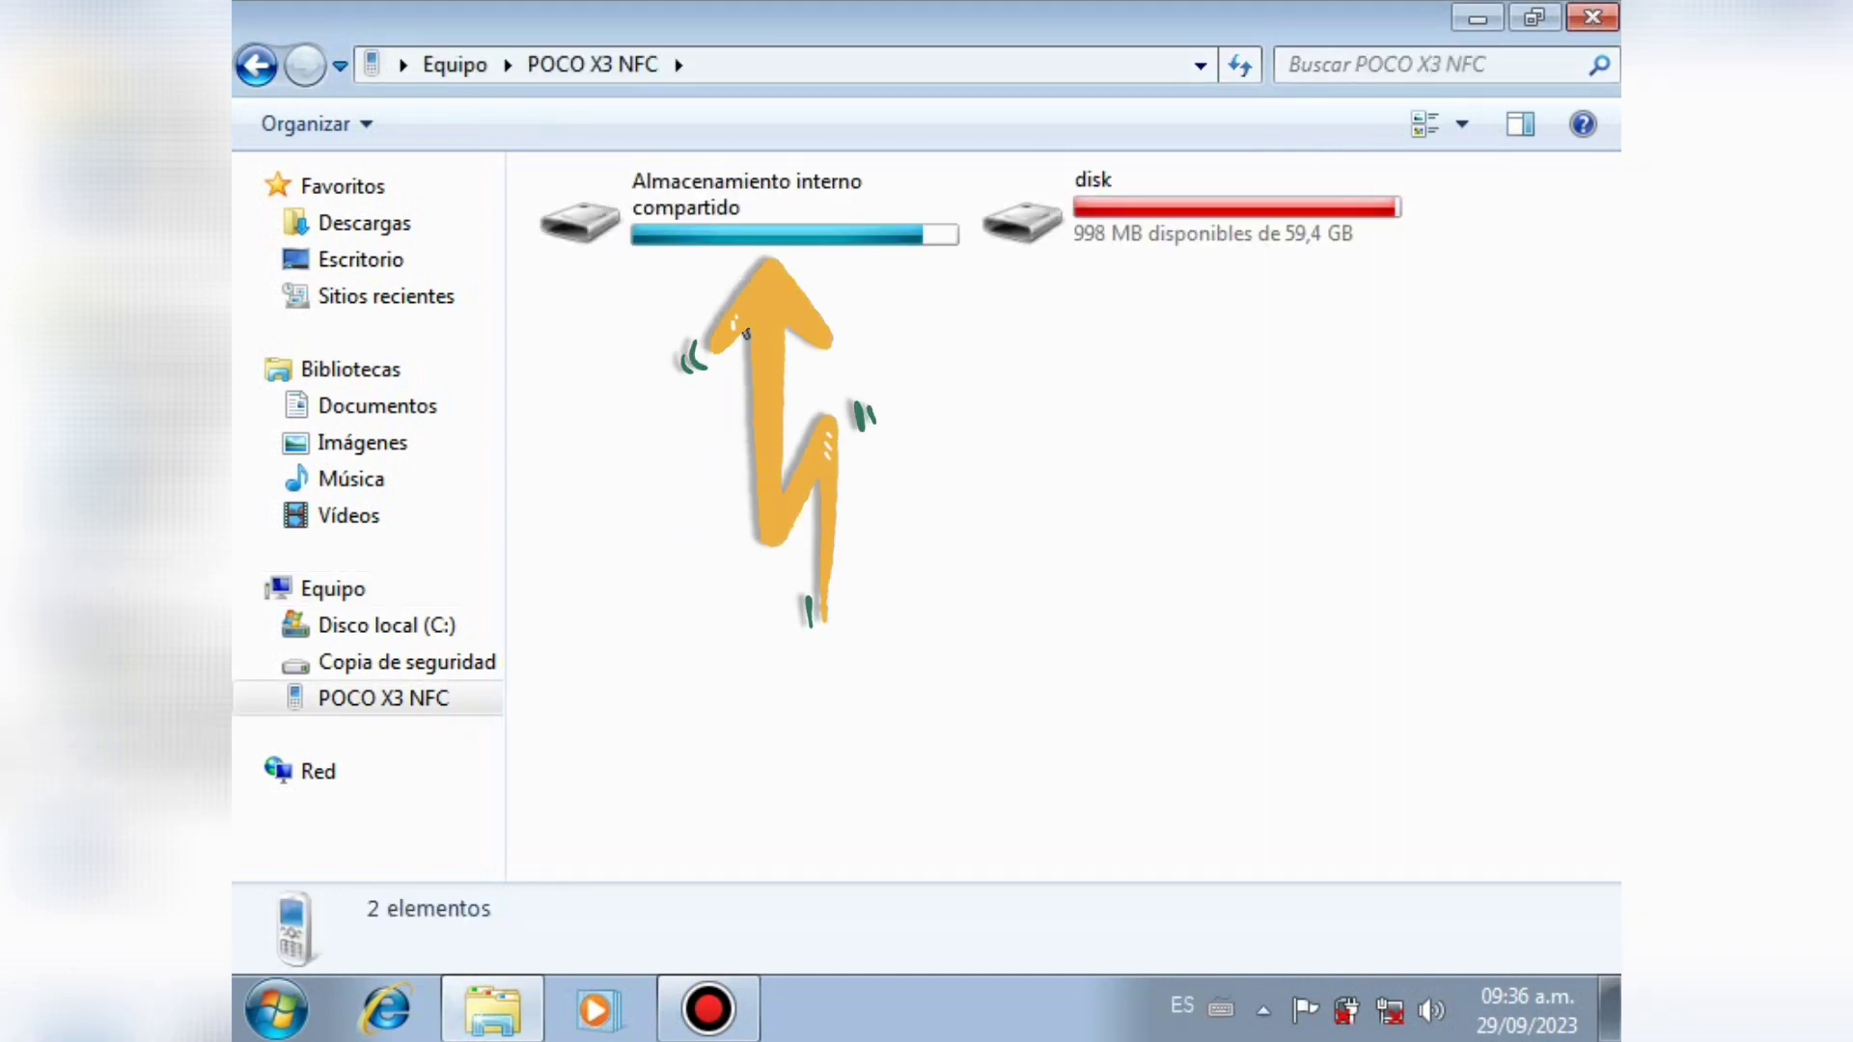
double_click(794, 211)
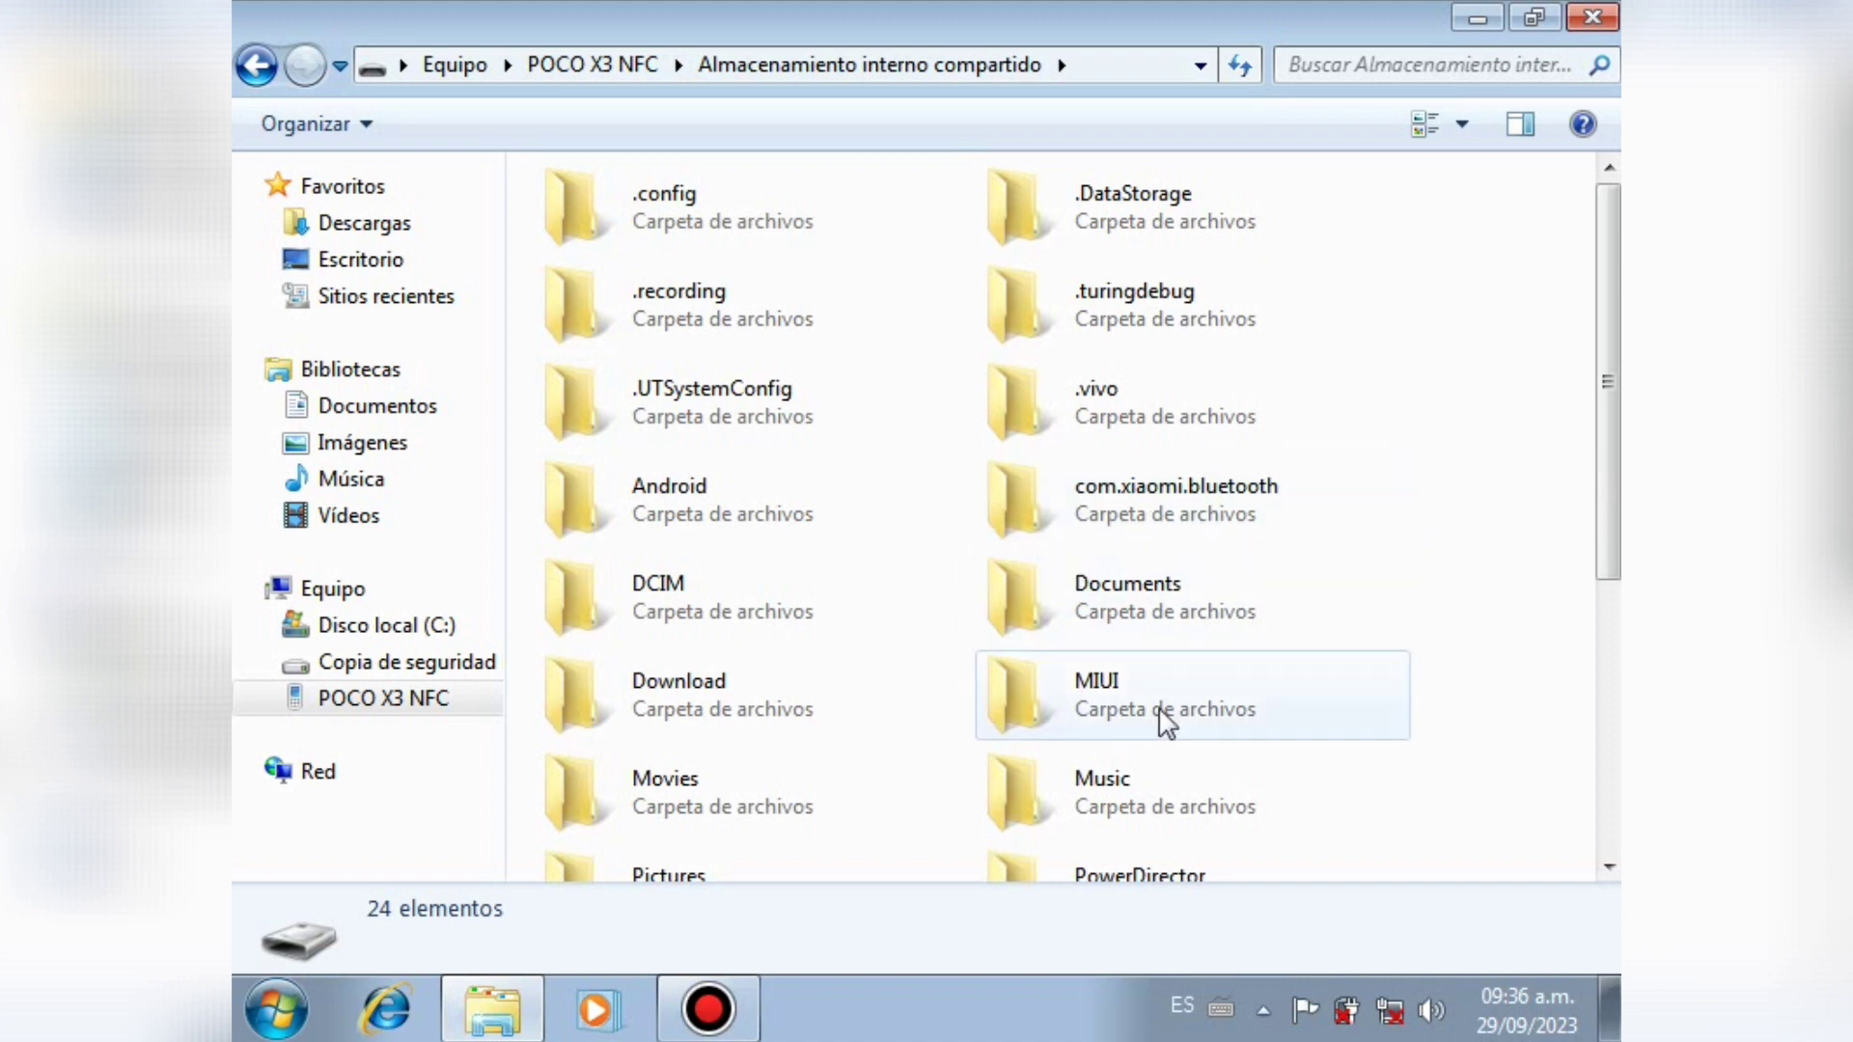
left_click(1125, 506)
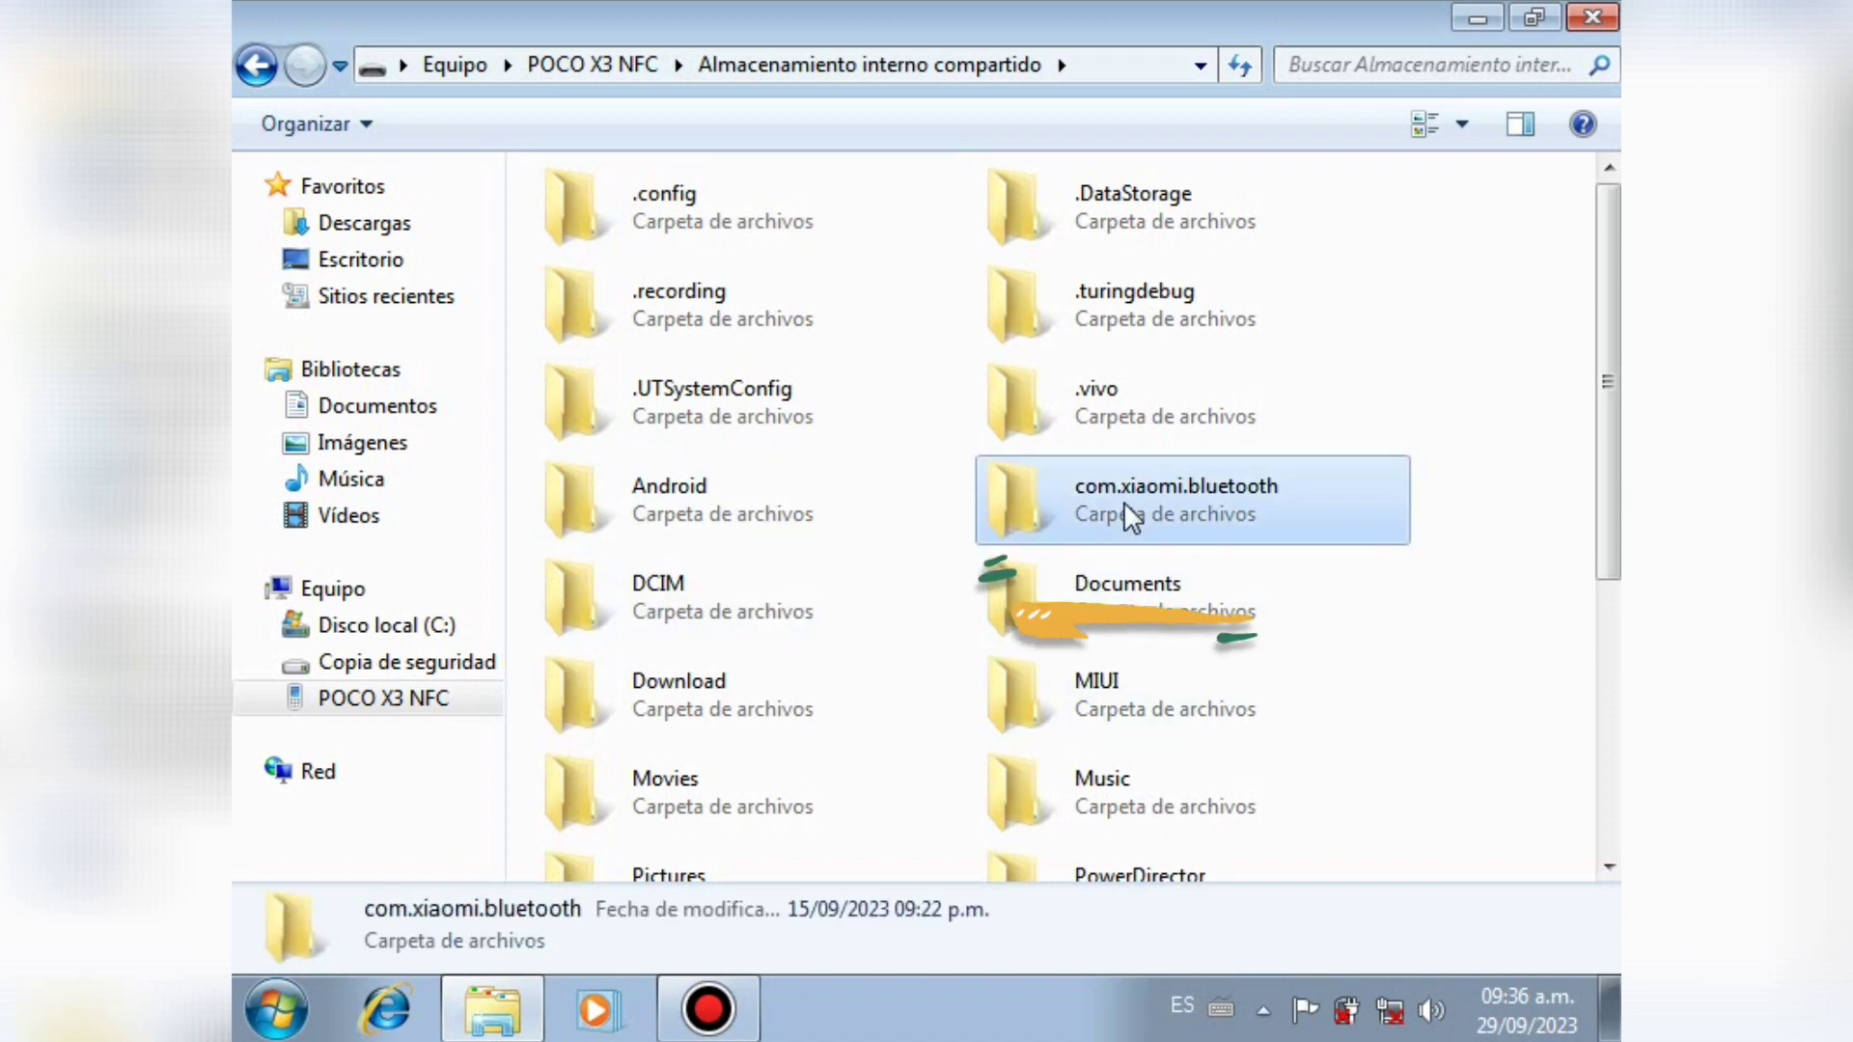
left_click(733, 681)
double_click(734, 680)
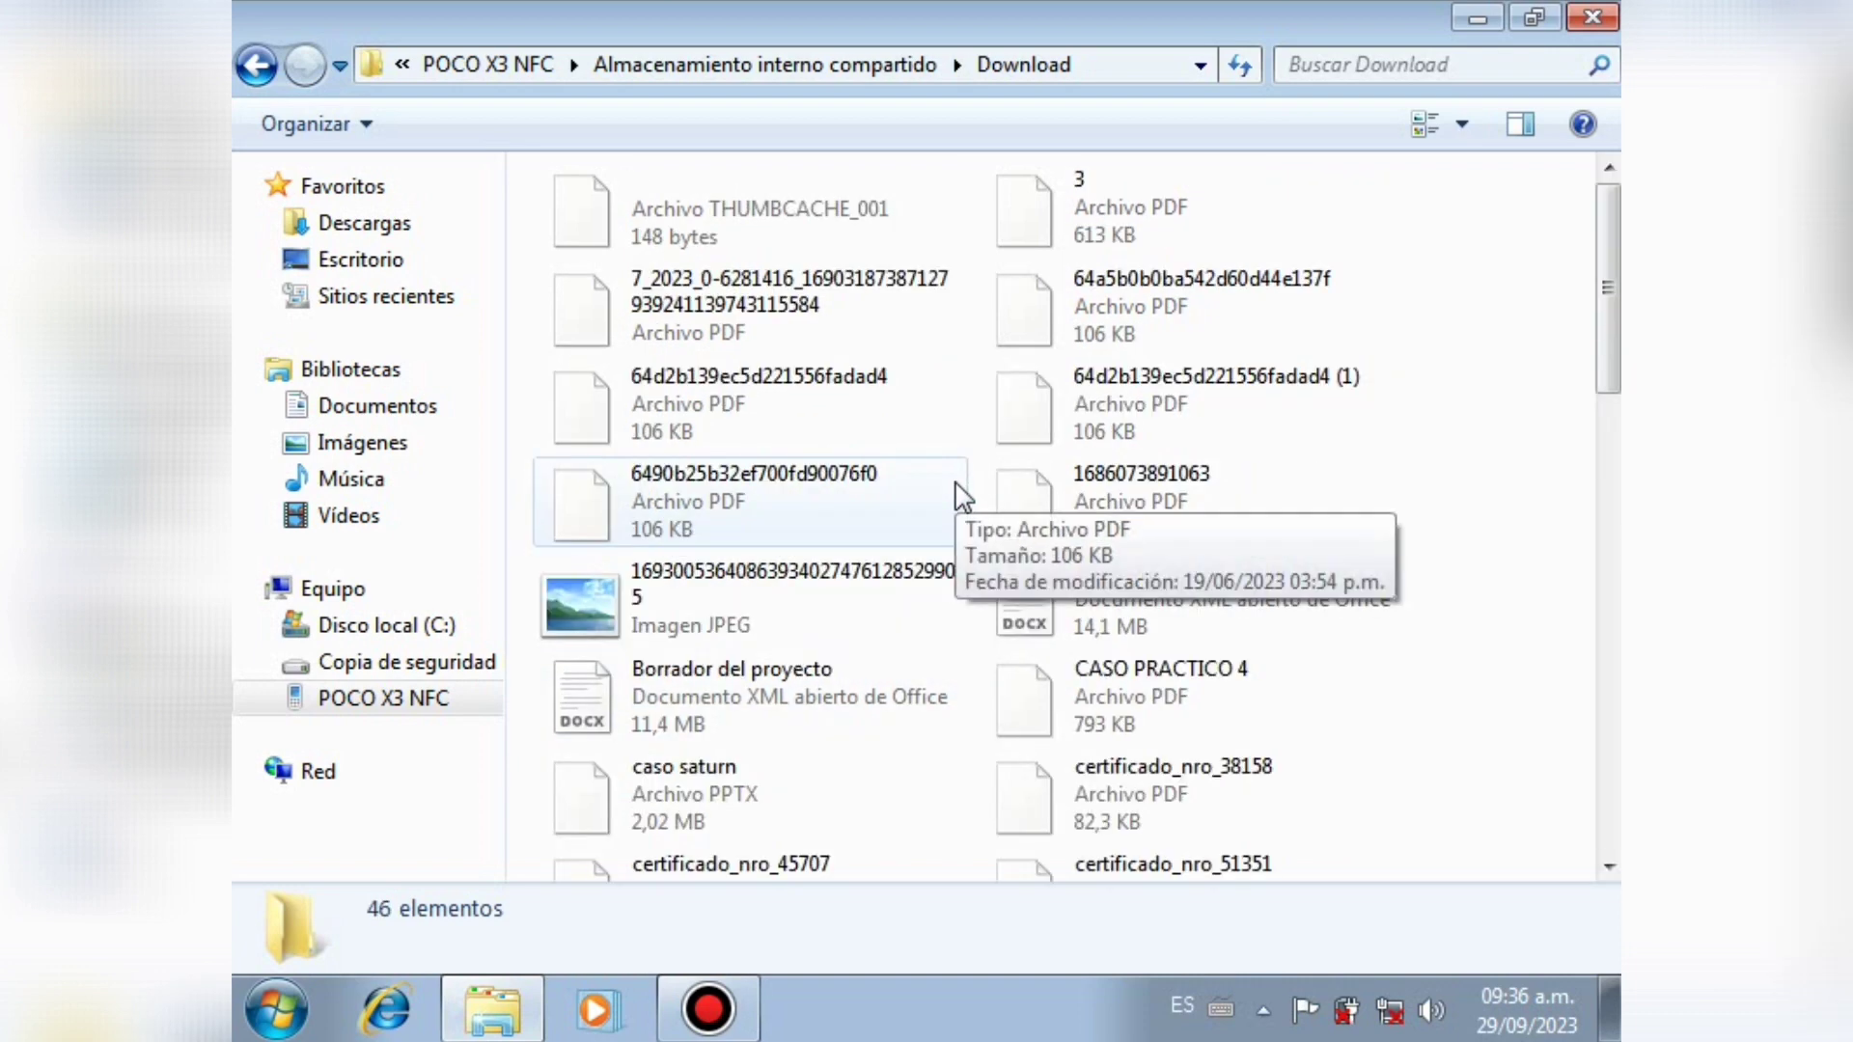
Step: Locate the 76,7 MB P038 RAR archive in Download and right-drag it onto the desktop
left_click(1530, 19)
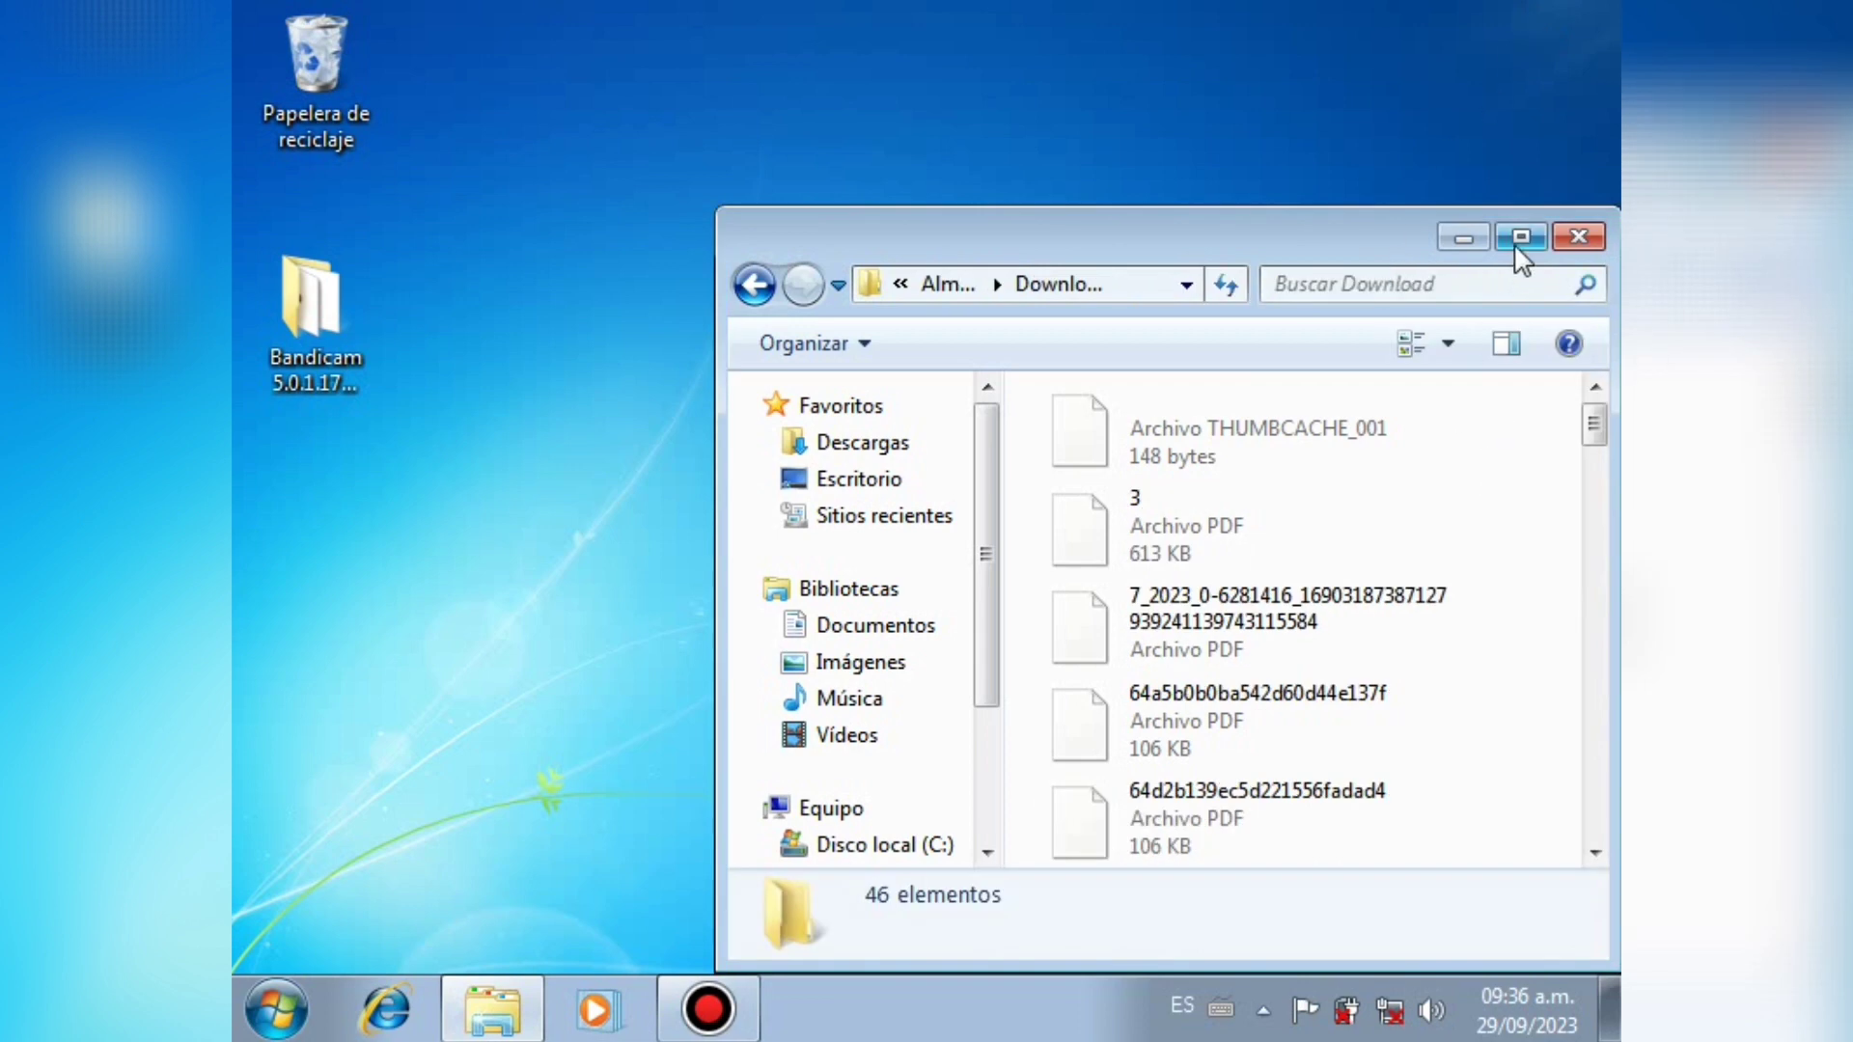
left_click(1521, 237)
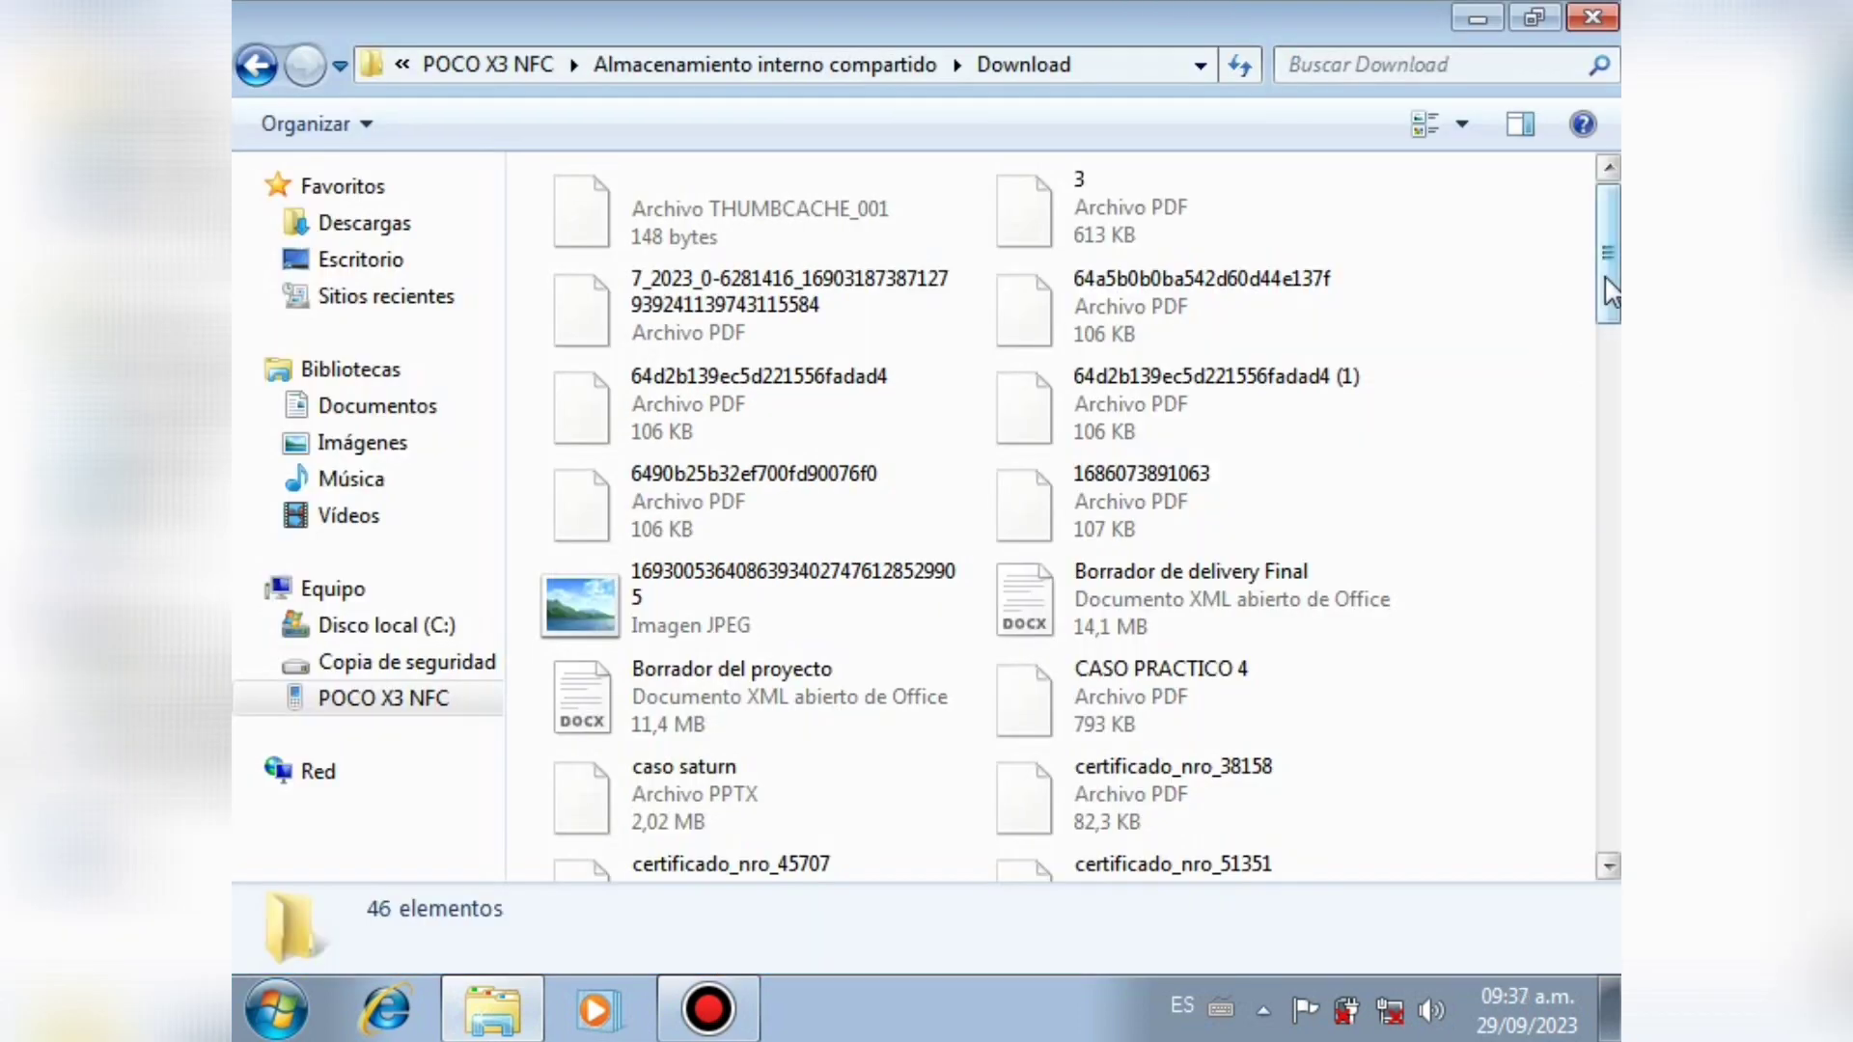
left_click_drag(1598, 275, 1610, 566)
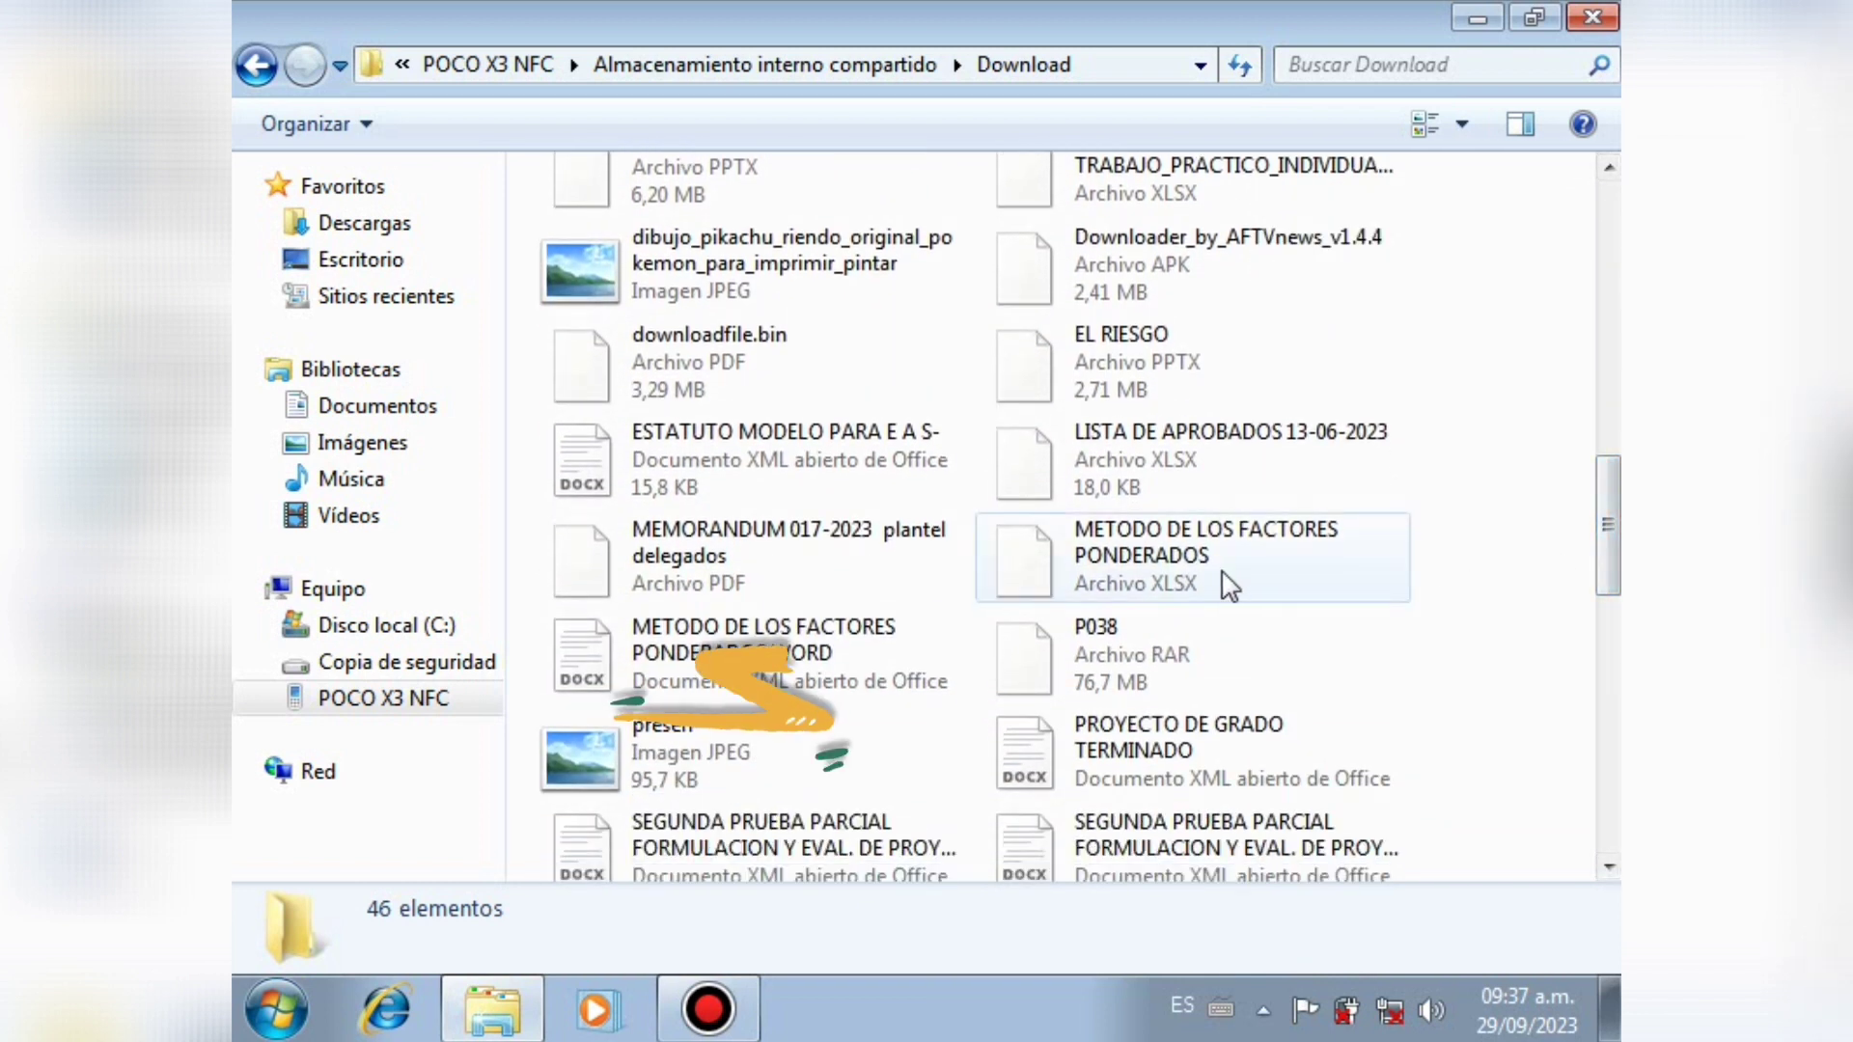
left_click(1095, 642)
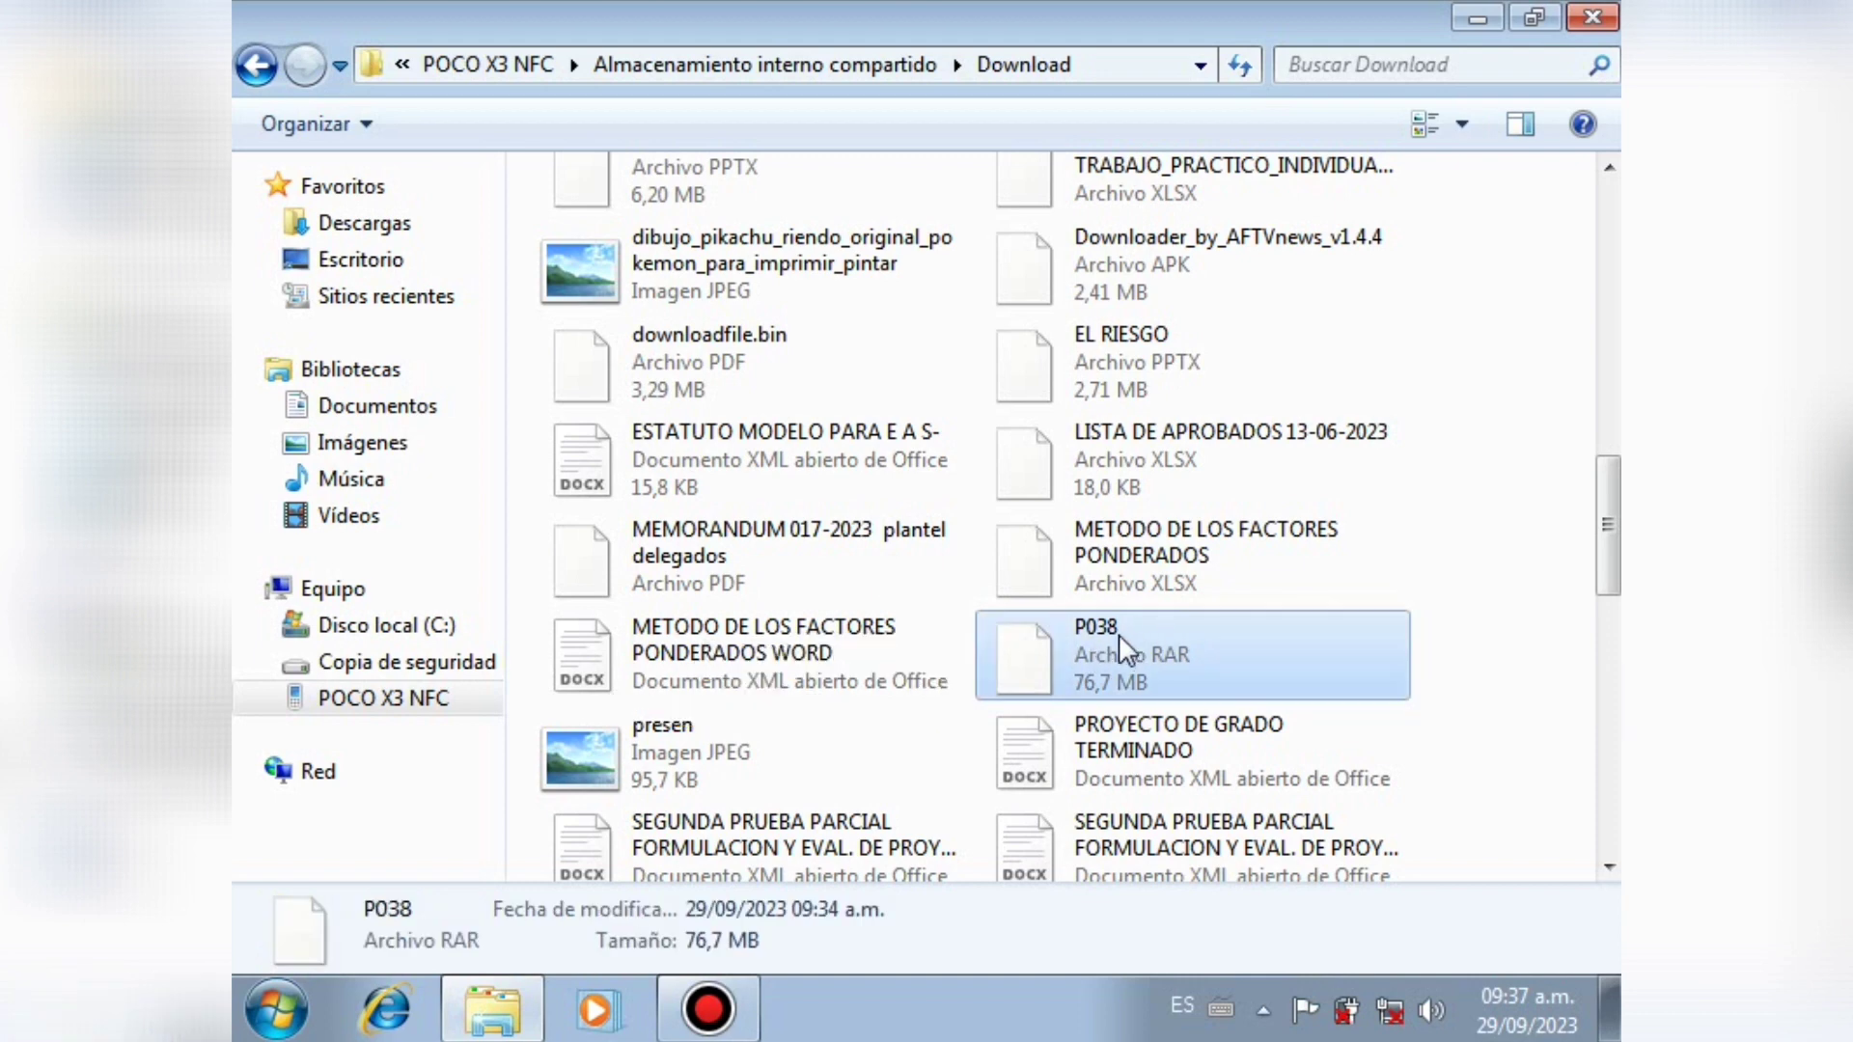
left_click(1542, 23)
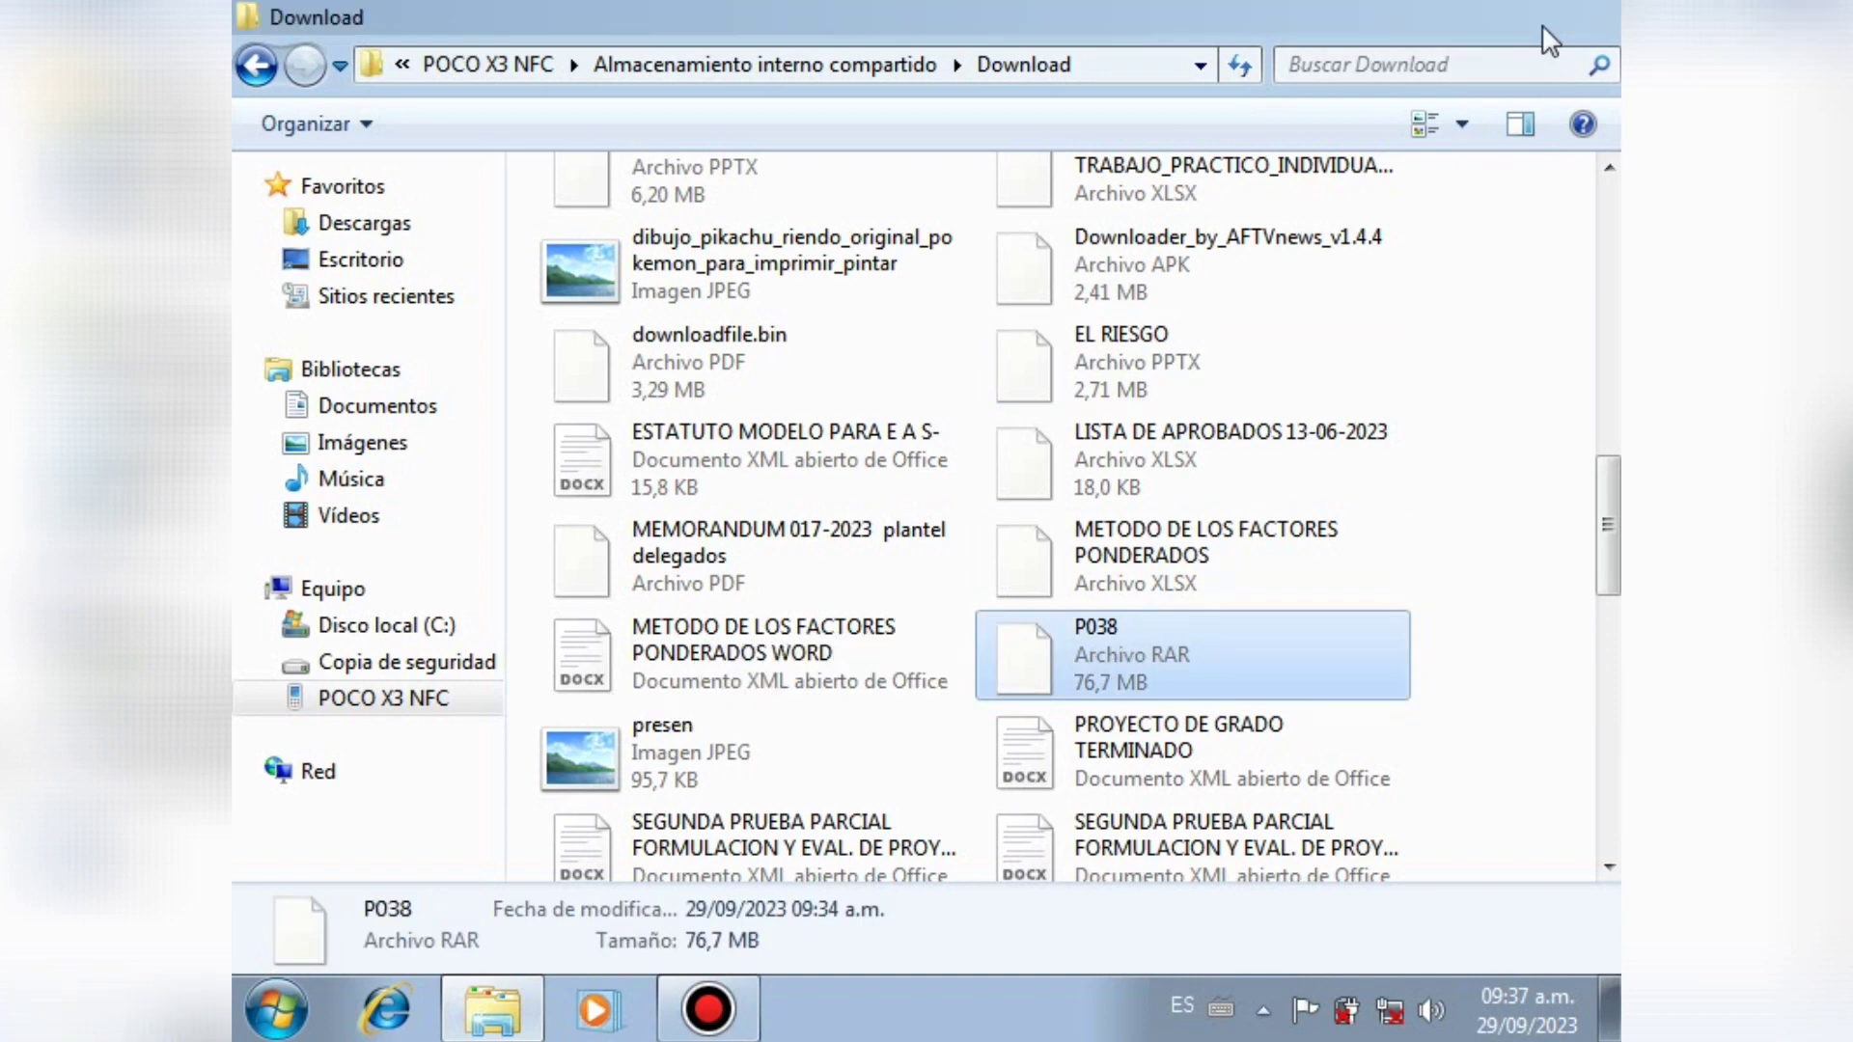
left_click(1601, 841)
left_click_drag(1601, 840, 1601, 840)
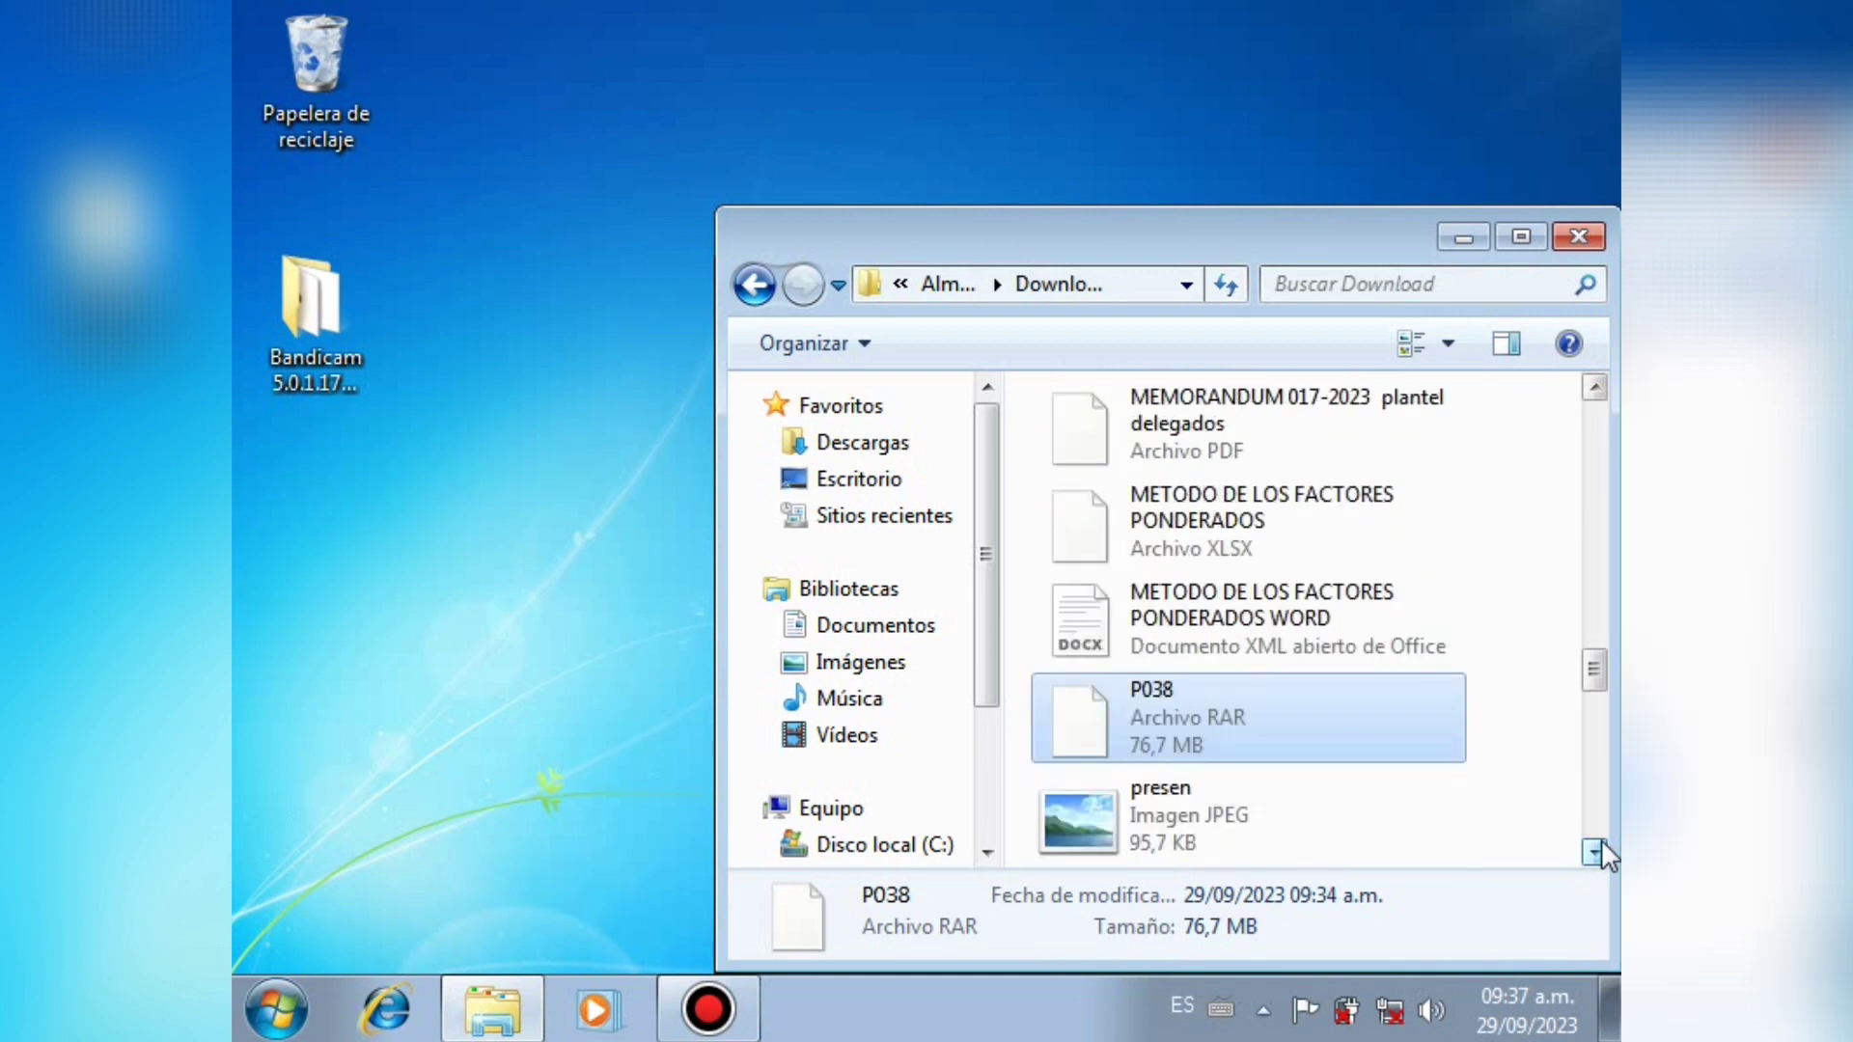
left_click_drag(1111, 704, 585, 623)
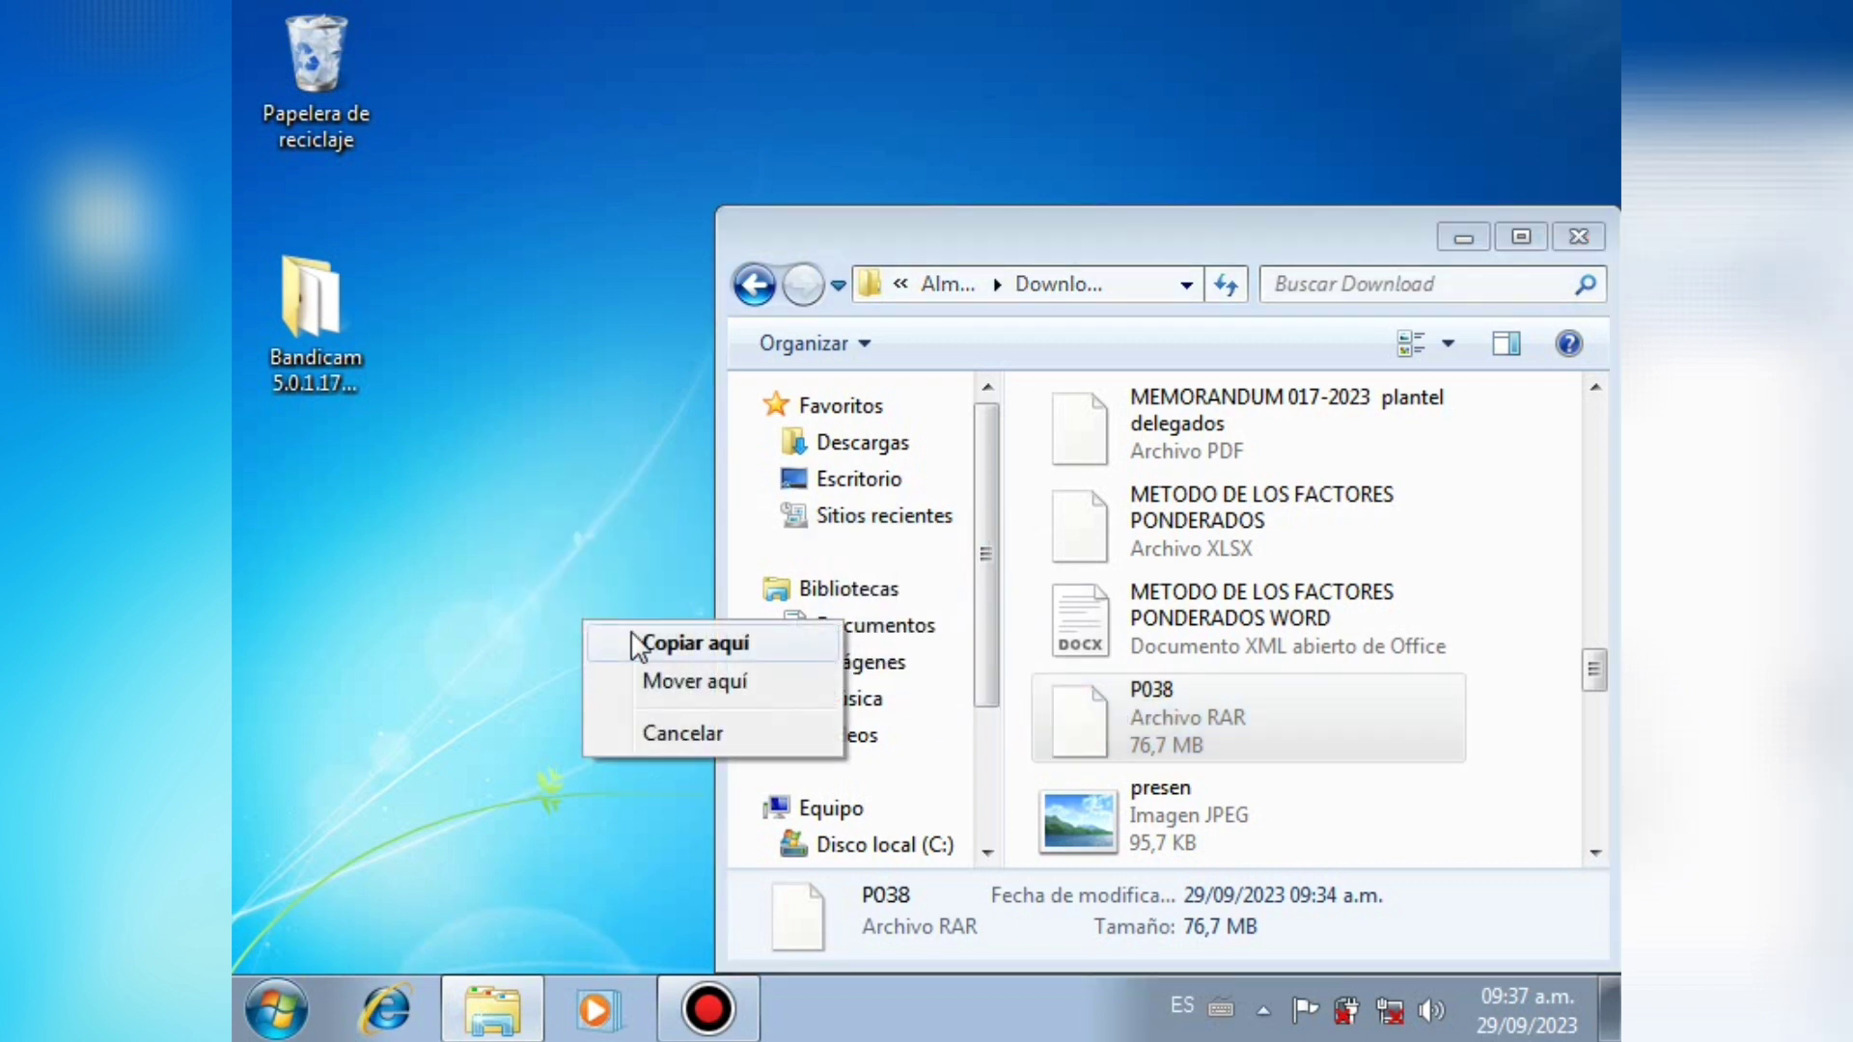
Step: Copy P038.rar and the winrar571es installer from Download onto the desktop
left_click(623, 642)
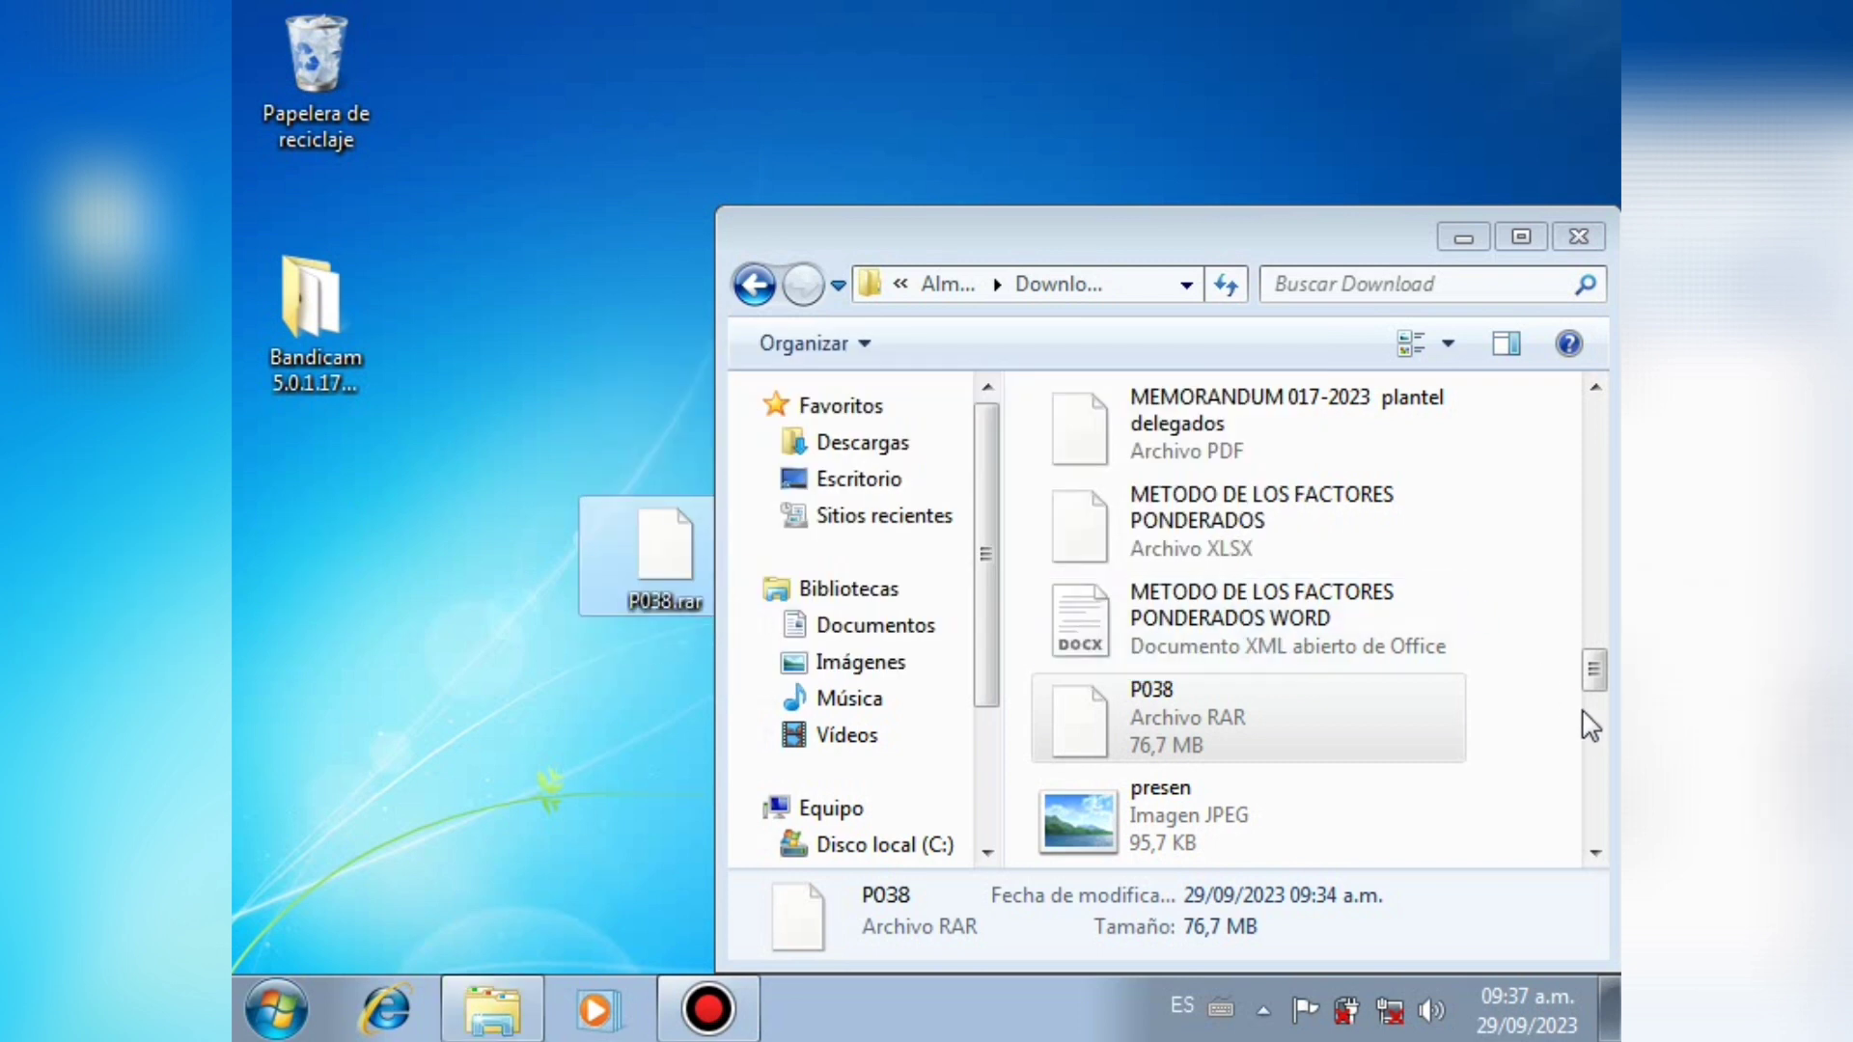
left_click_drag(1594, 681, 1600, 749)
left_click(1332, 729)
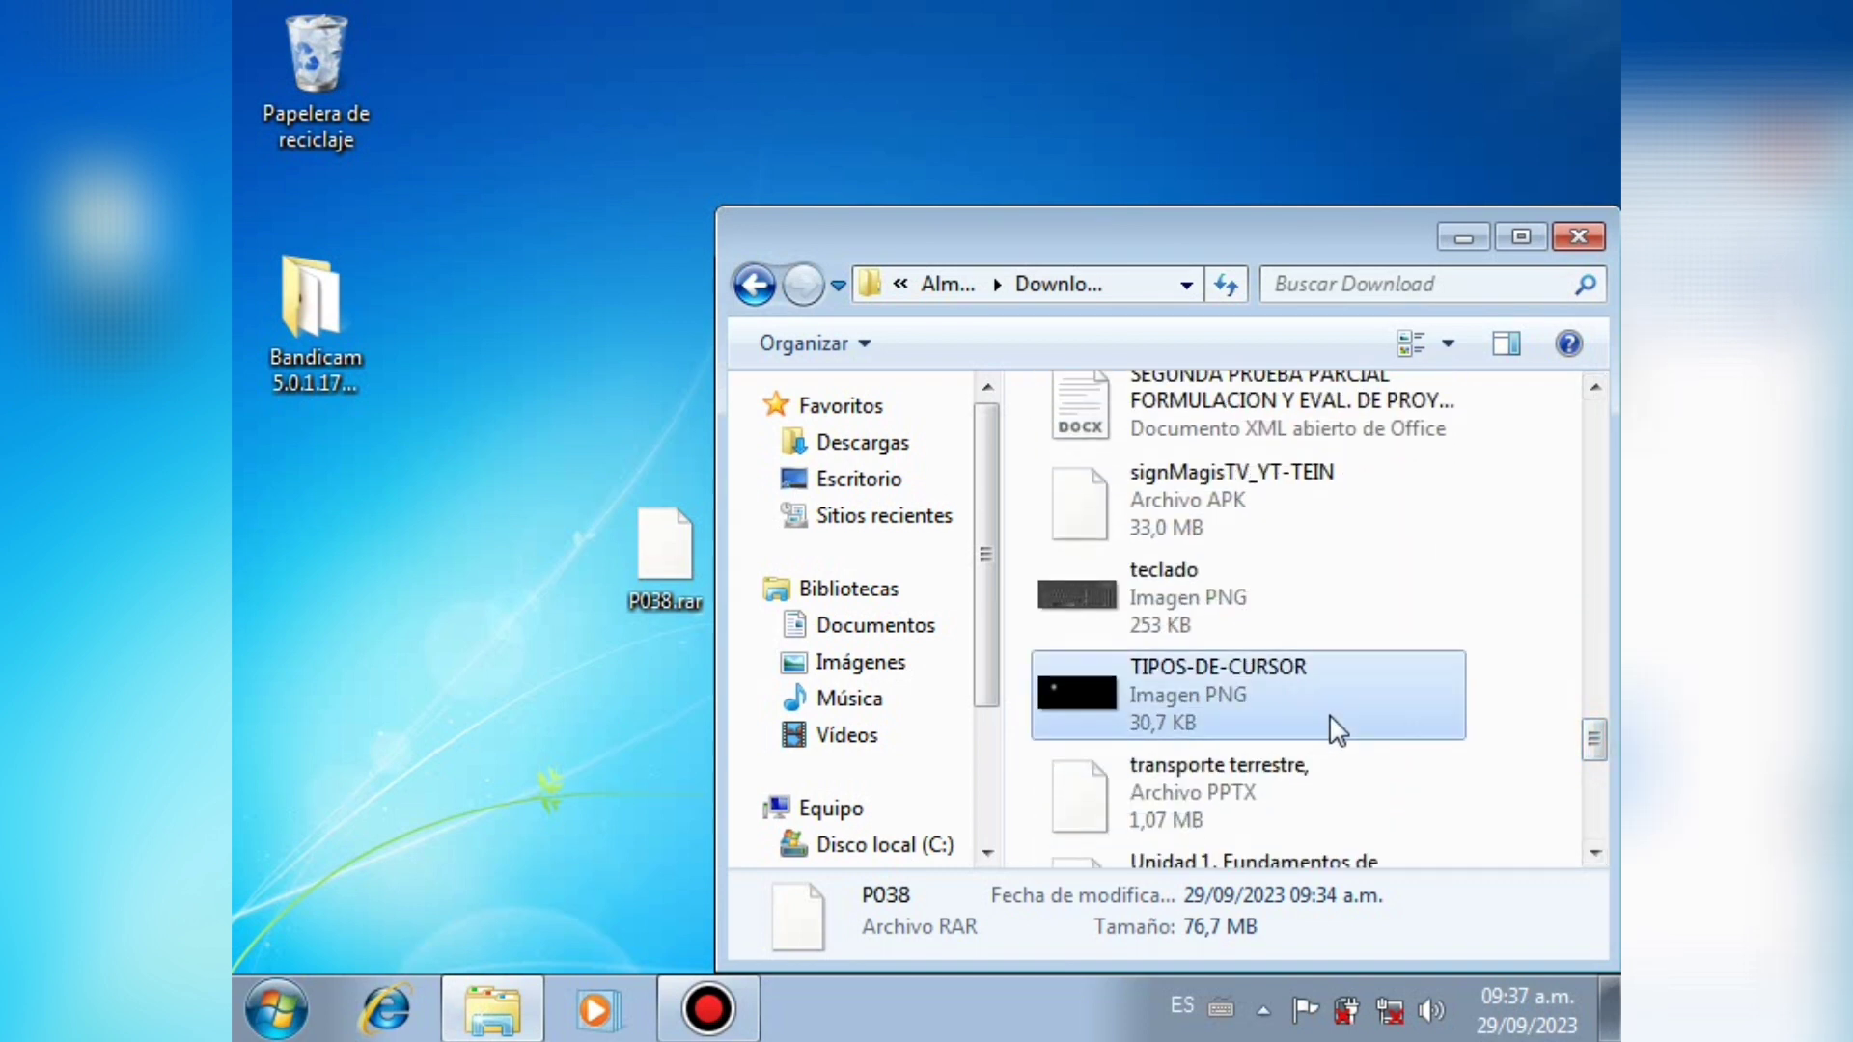
key("w")
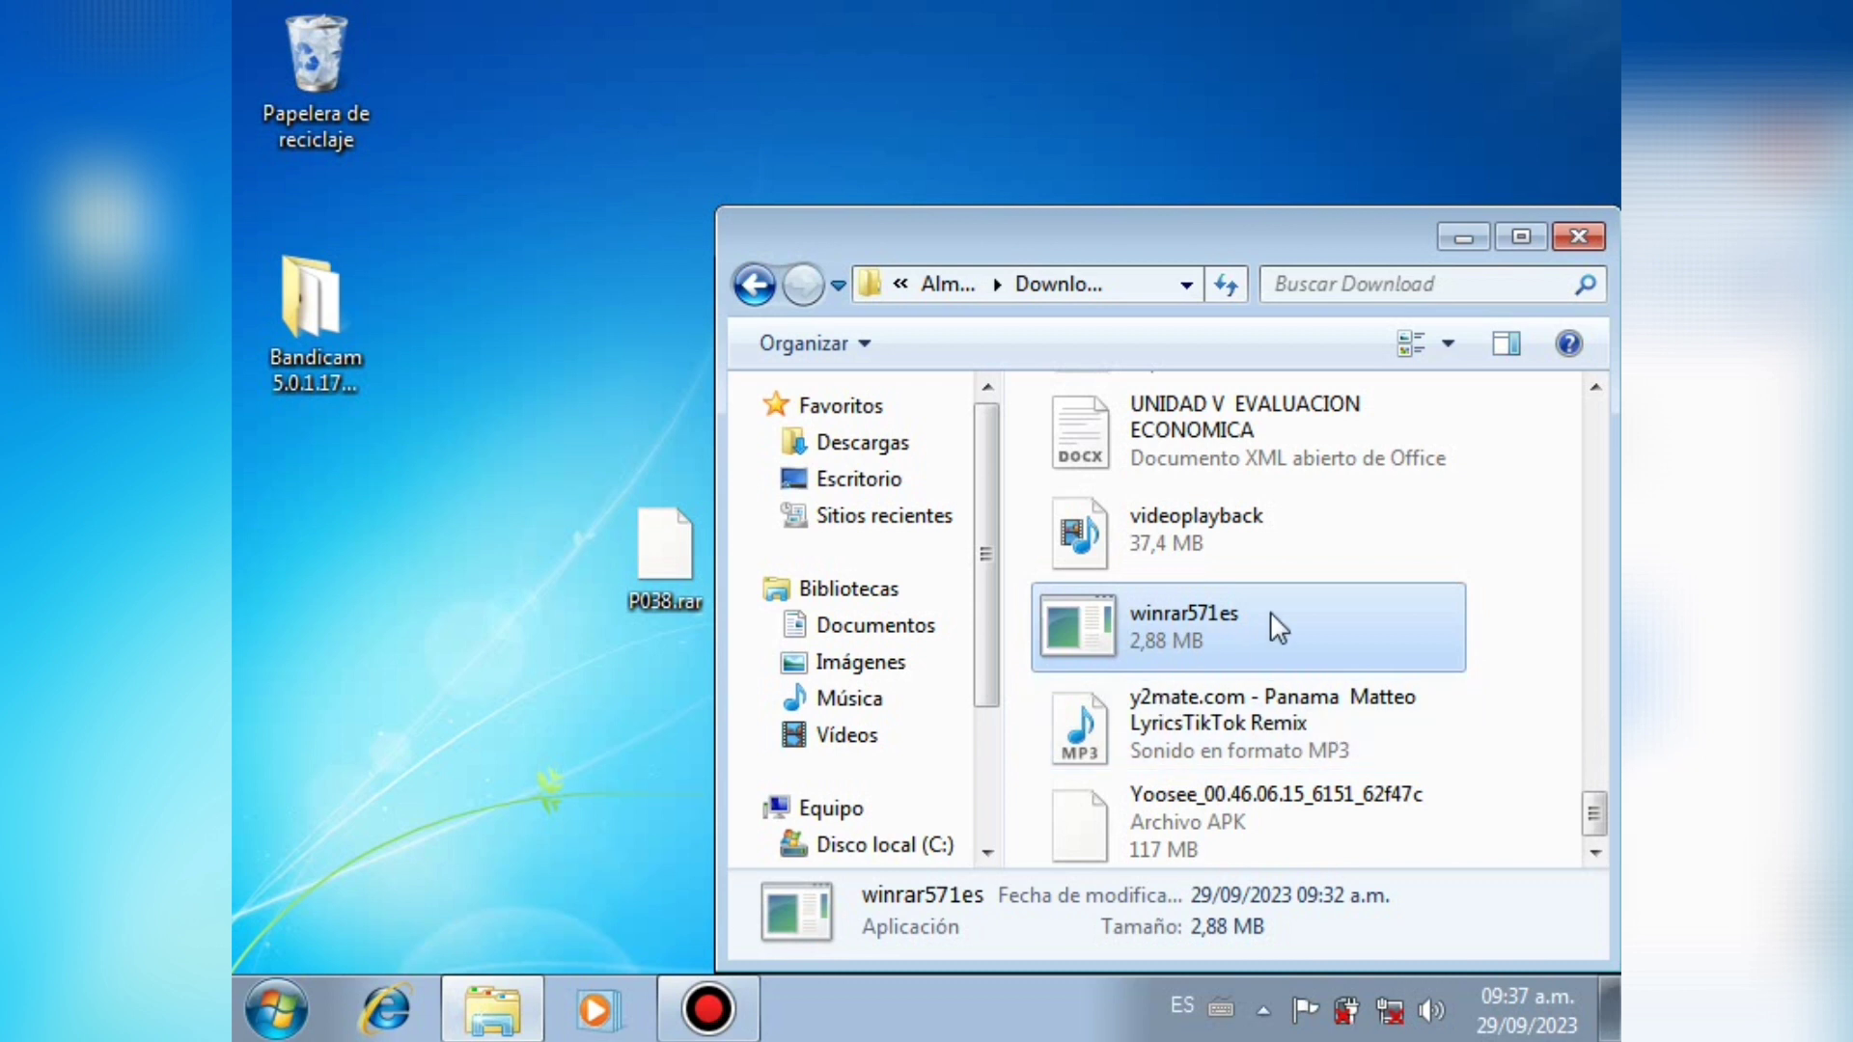
left_click_drag(1190, 629, 600, 787)
left_click(622, 812)
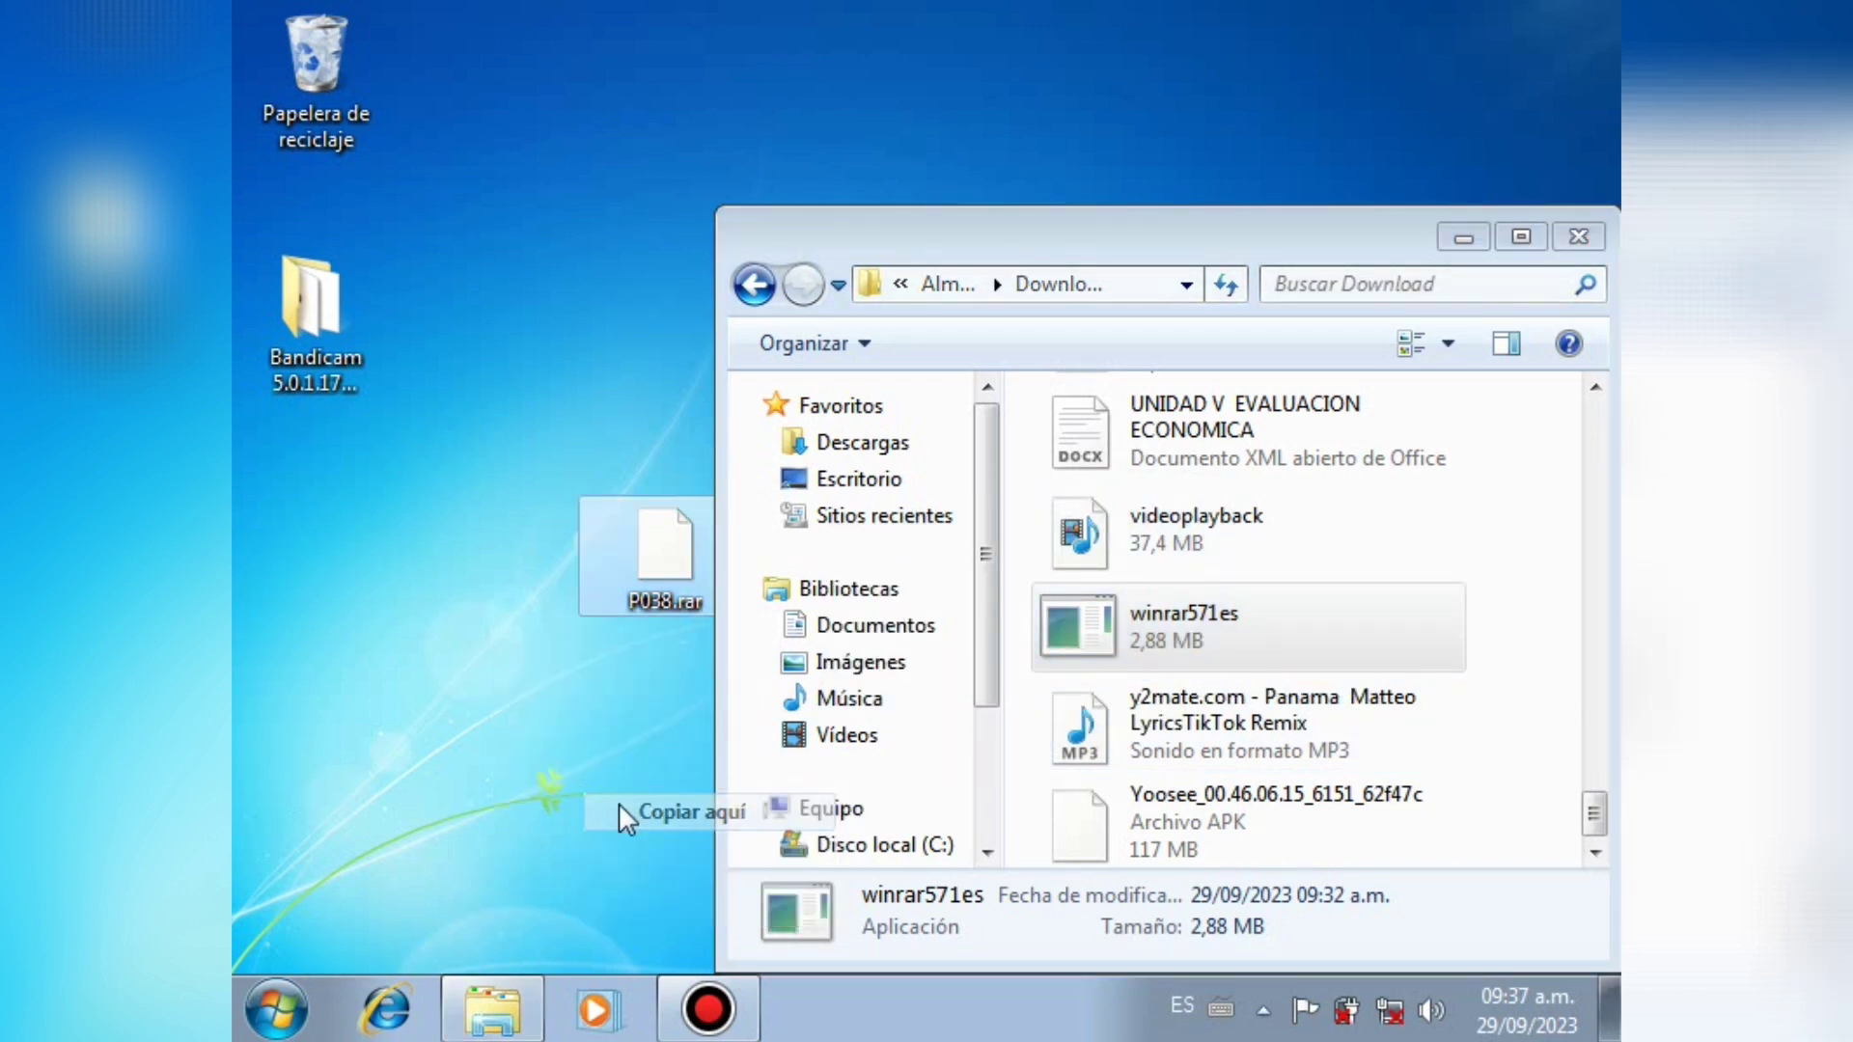
Step: Close the Download window and stack the winrar571es icon under P038.rar
left_click(1565, 239)
left_click_drag(712, 562, 662, 372)
left_click_drag(682, 772, 681, 539)
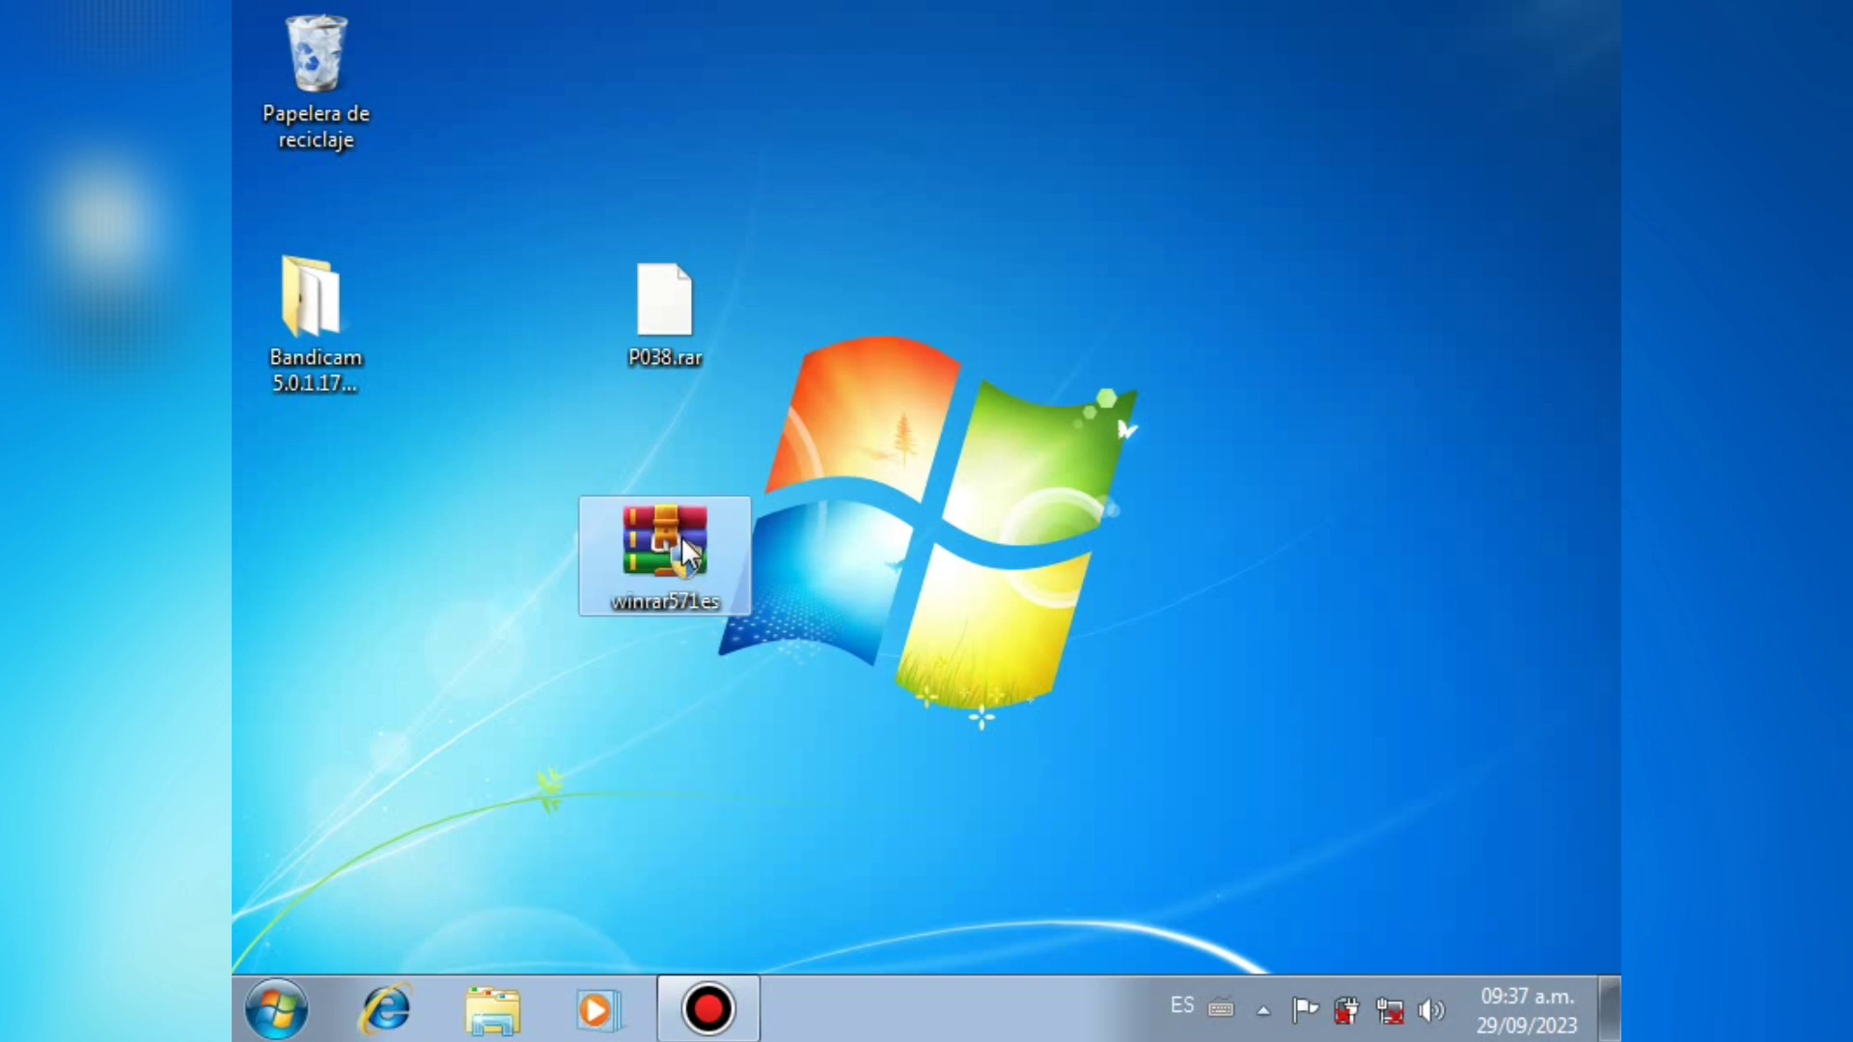
Step: Install WinRAR 5.71 from winrar571es with default associations and accept the 32-bit notice
double_click(679, 537)
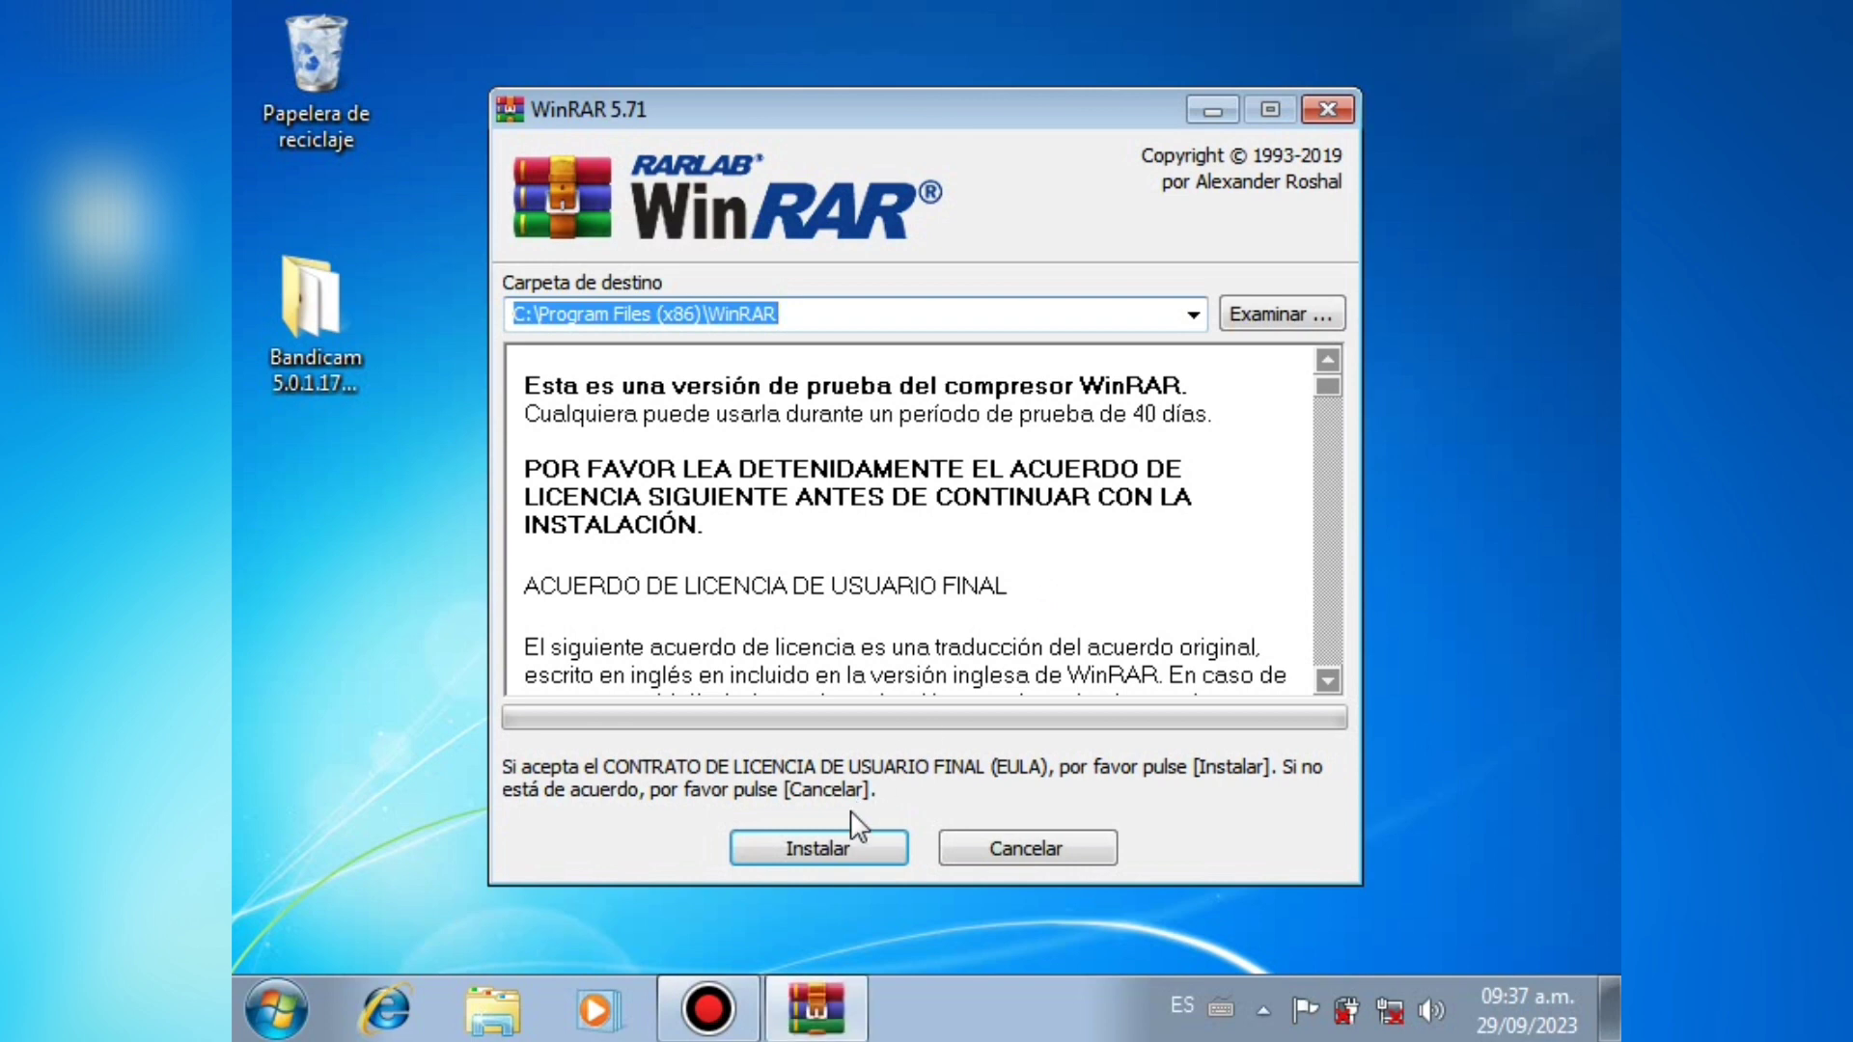
left_click(812, 853)
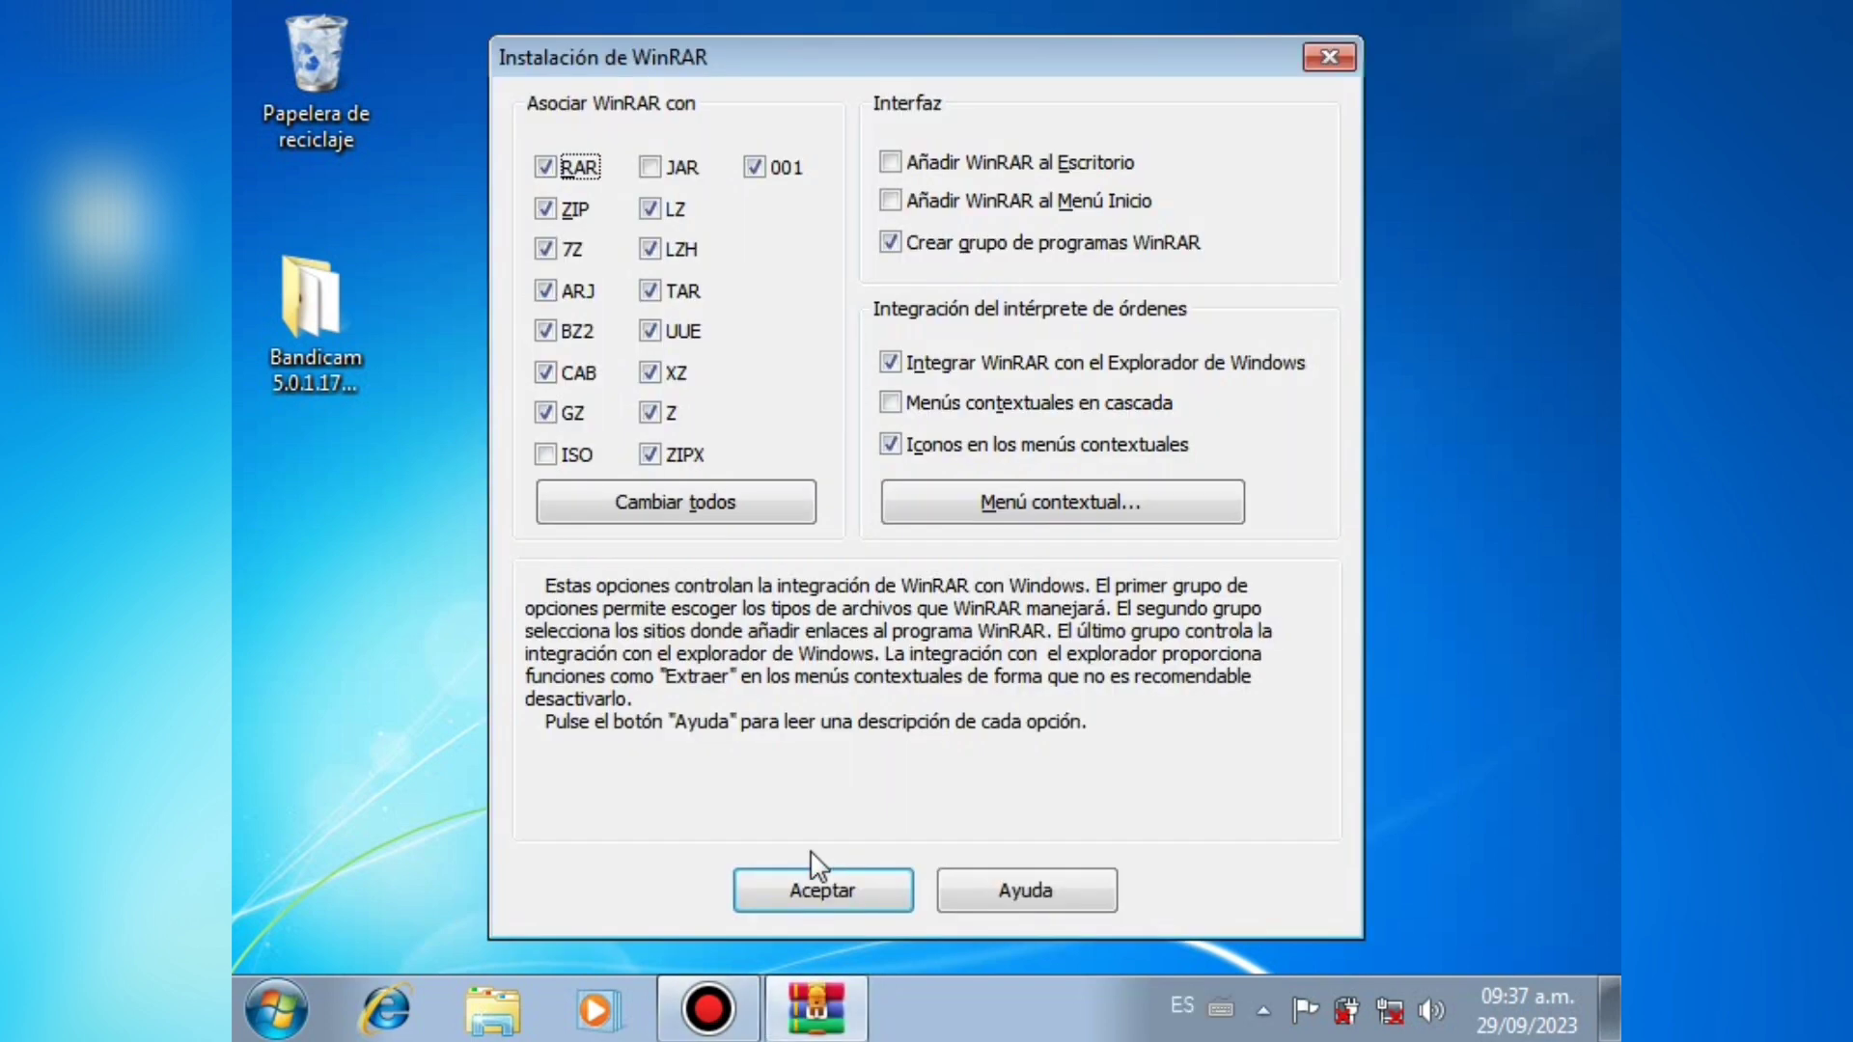
left_click(812, 853)
key("Return")
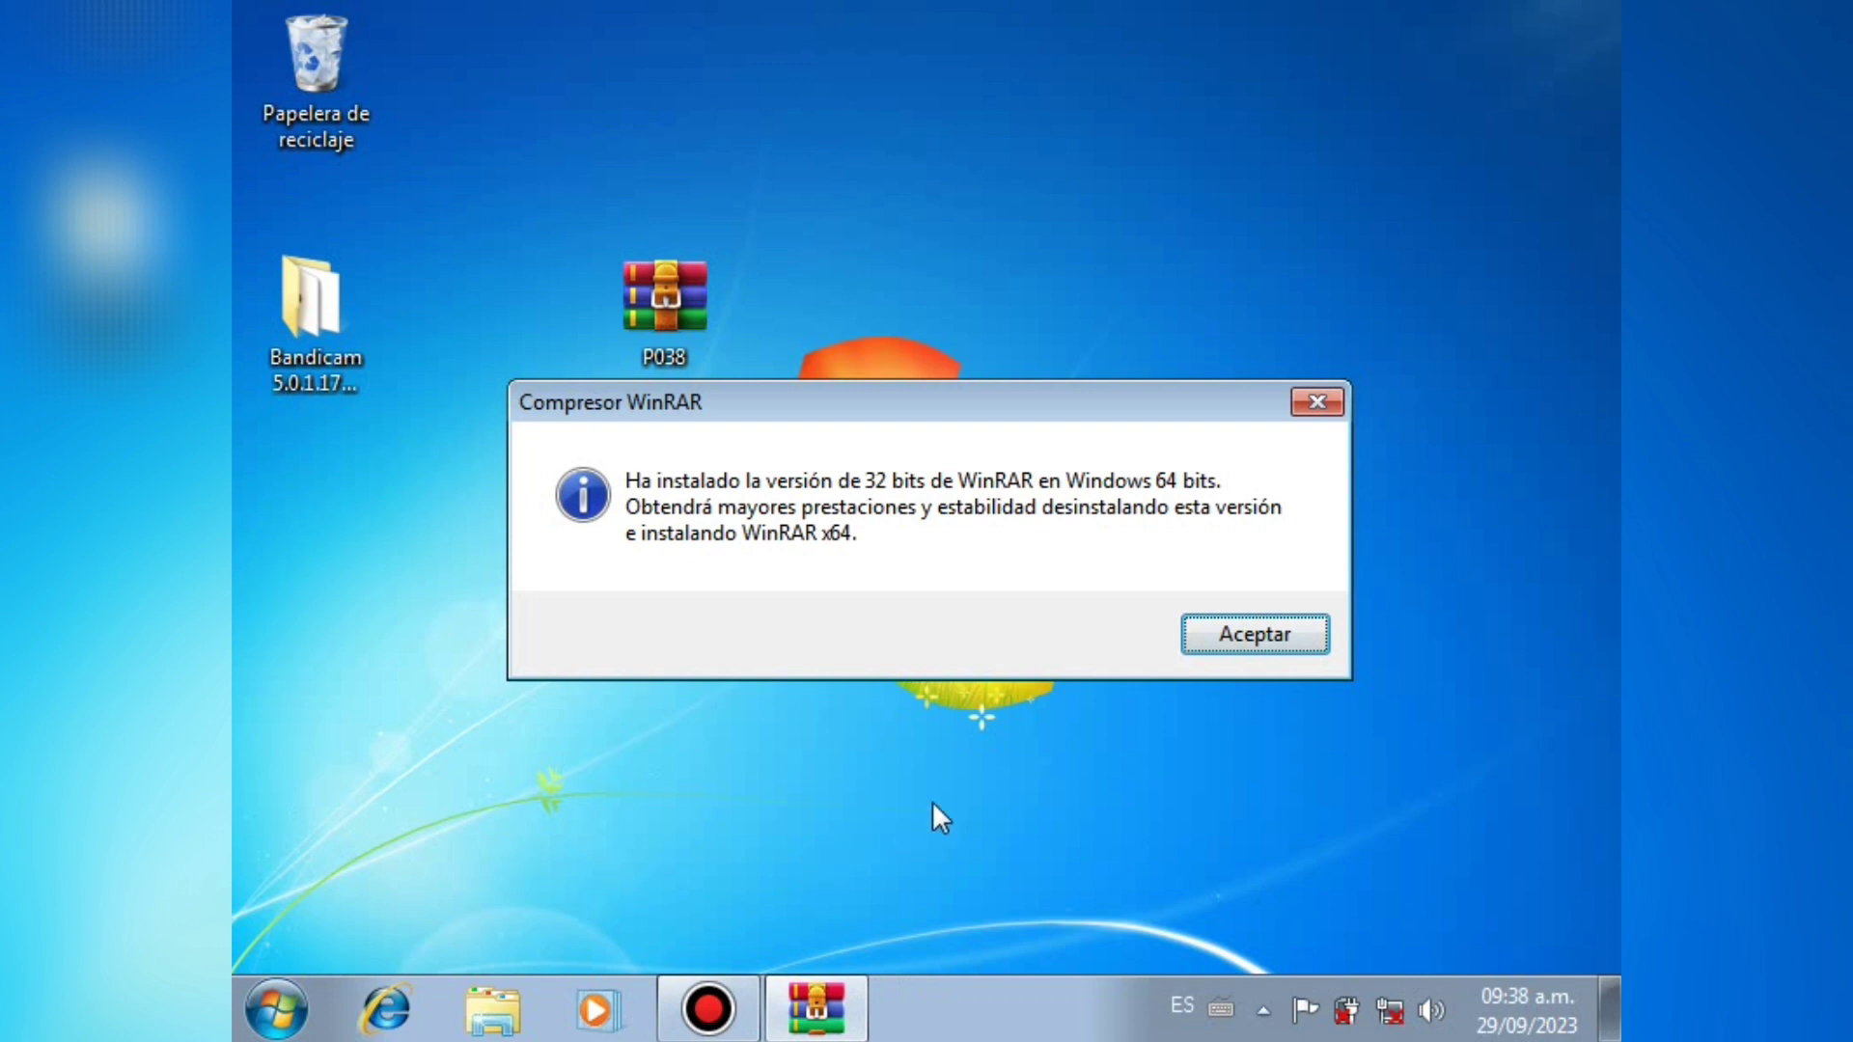
left_click(1250, 637)
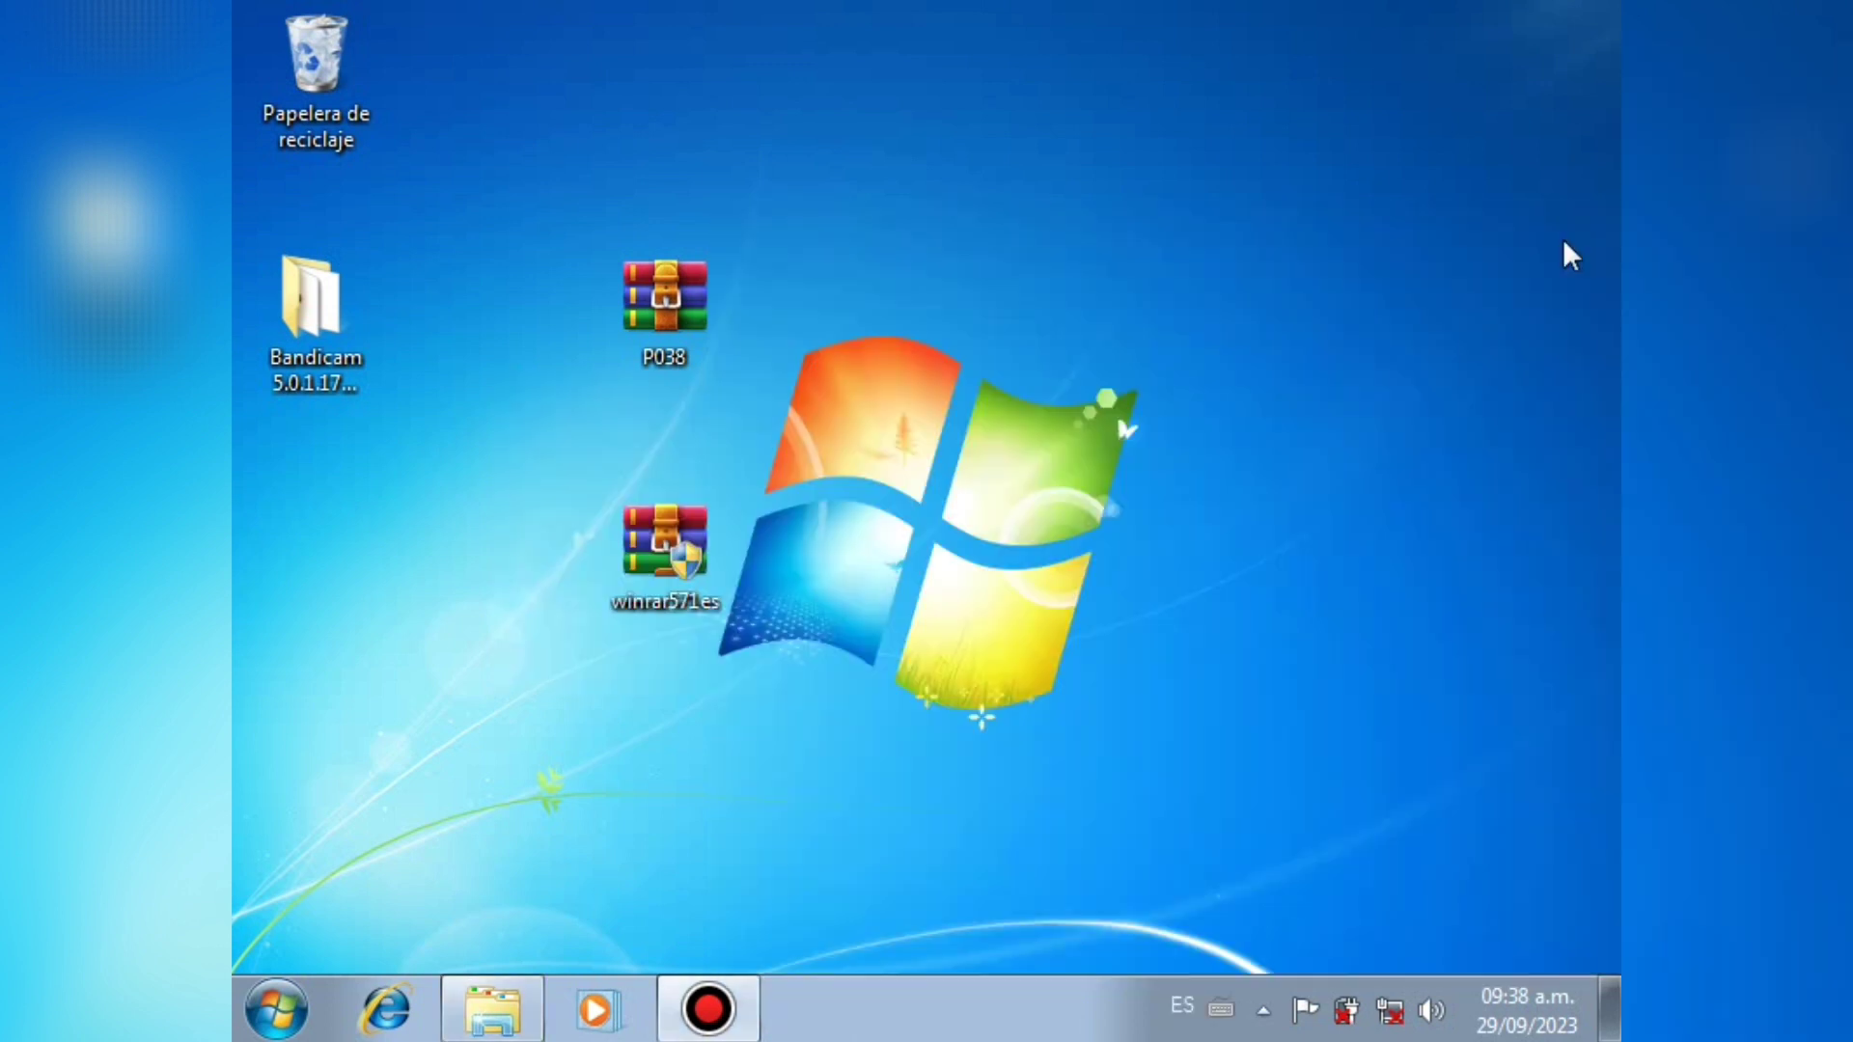
Step: Close the WinRAR folder window and drag the winrar571es installer into the Recycle Bin
left_click(1566, 239)
left_click_drag(704, 541, 592, 565)
left_click_drag(491, 247, 311, 58)
Step: Extract P038 onto the desktop and shift the resulting 3DP_Net_v1401 icon right
left_click_drag(1089, 427, 637, 289)
left_click_drag(538, 145, 730, 340)
right_click(686, 323)
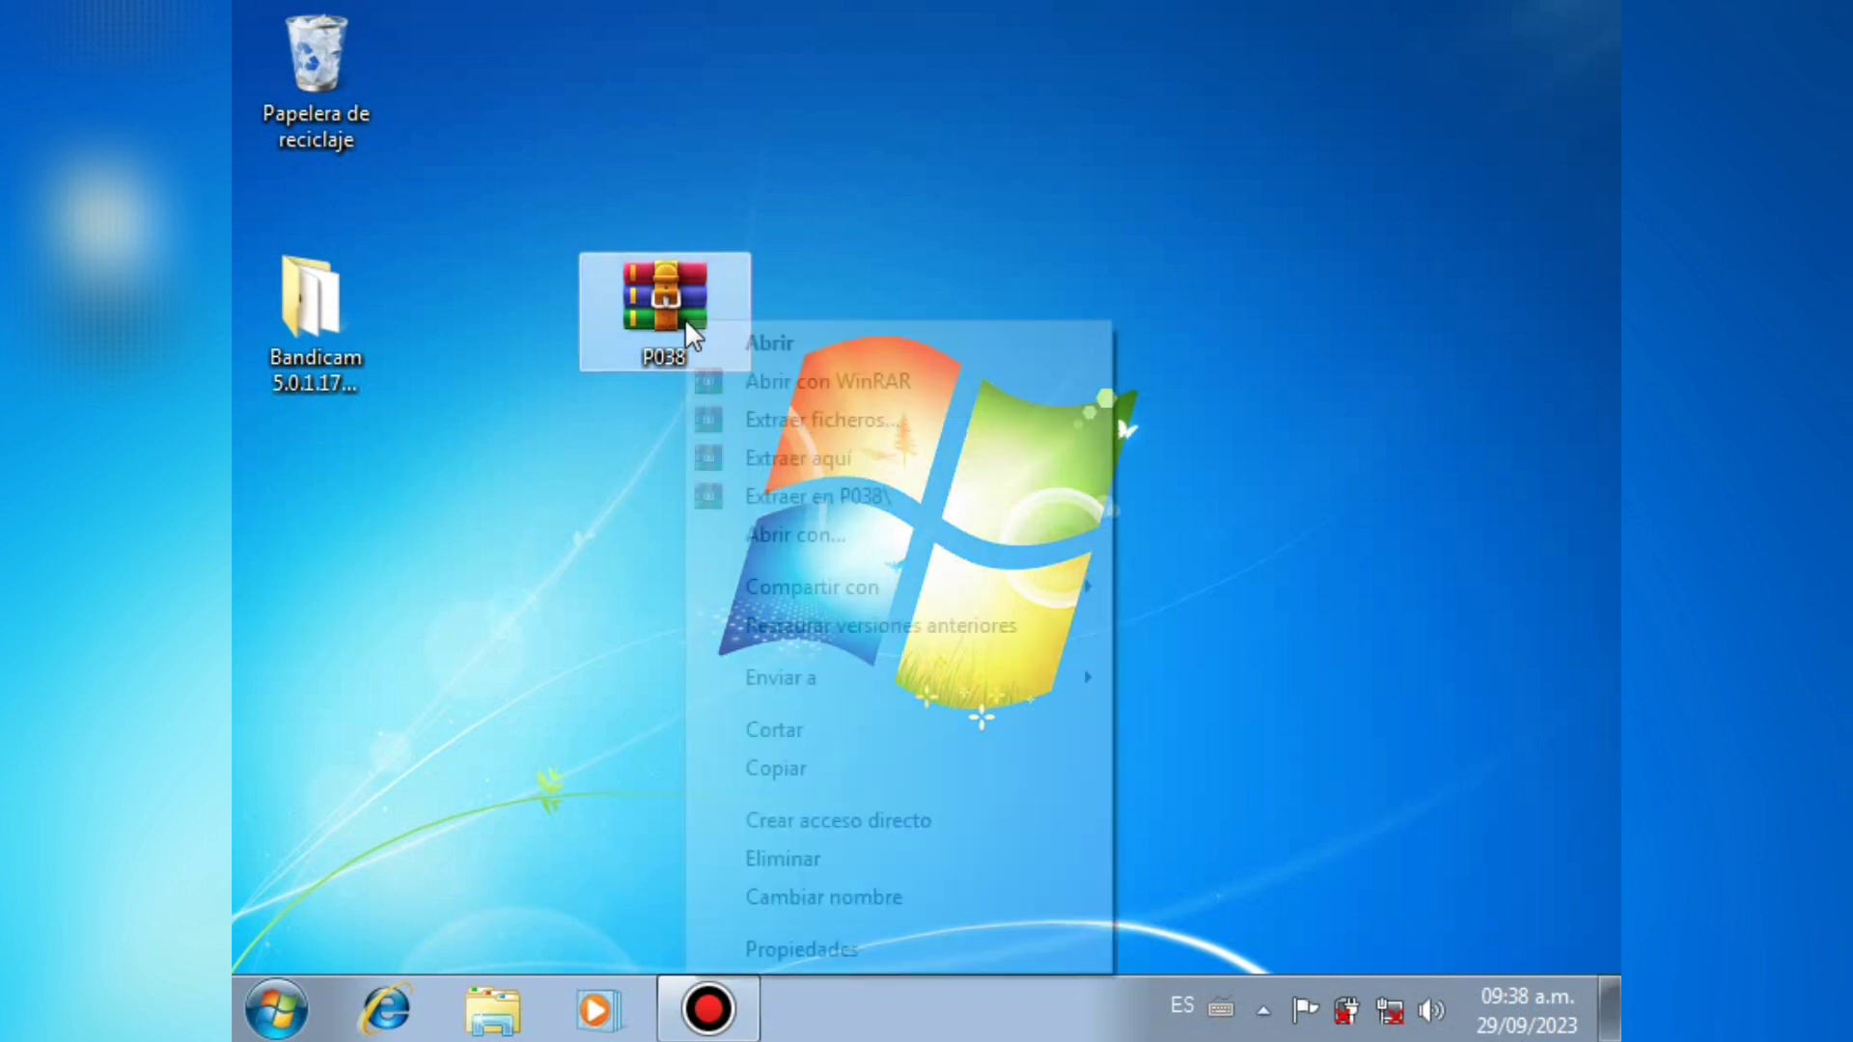
left_click(759, 460)
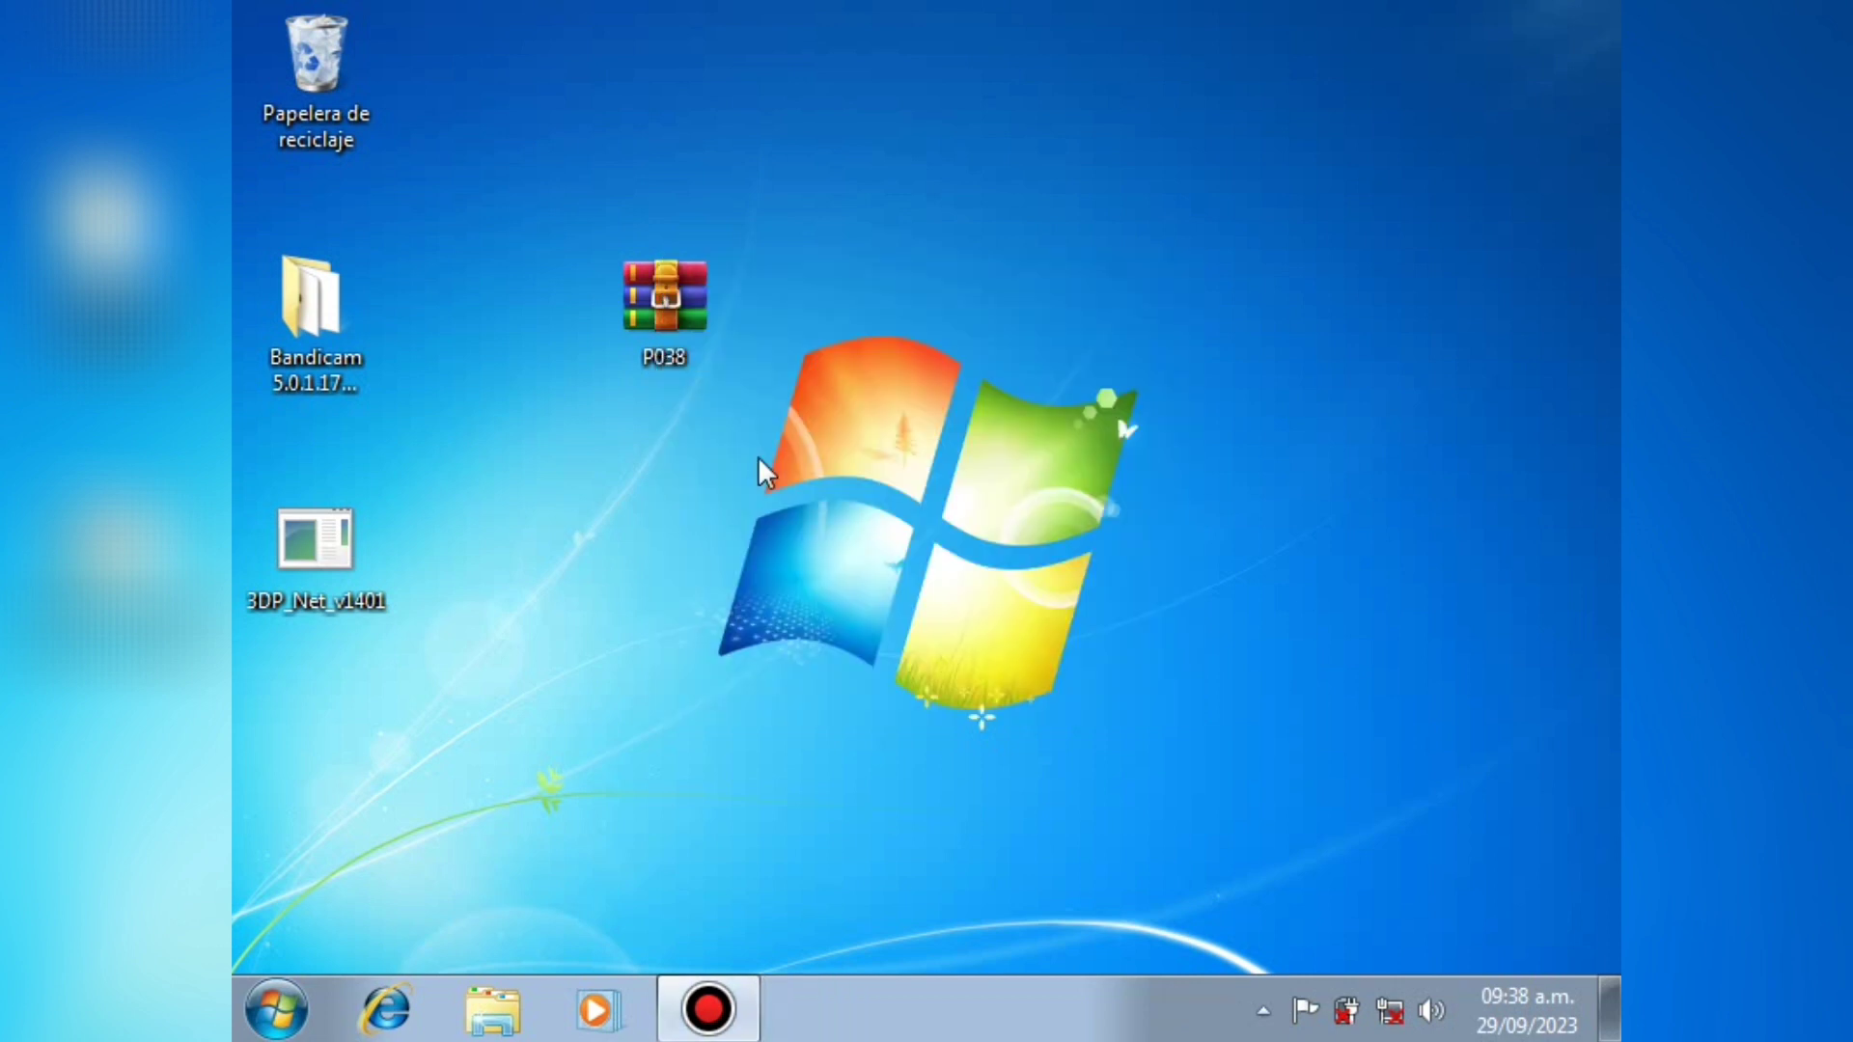
left_click_drag(340, 589, 529, 603)
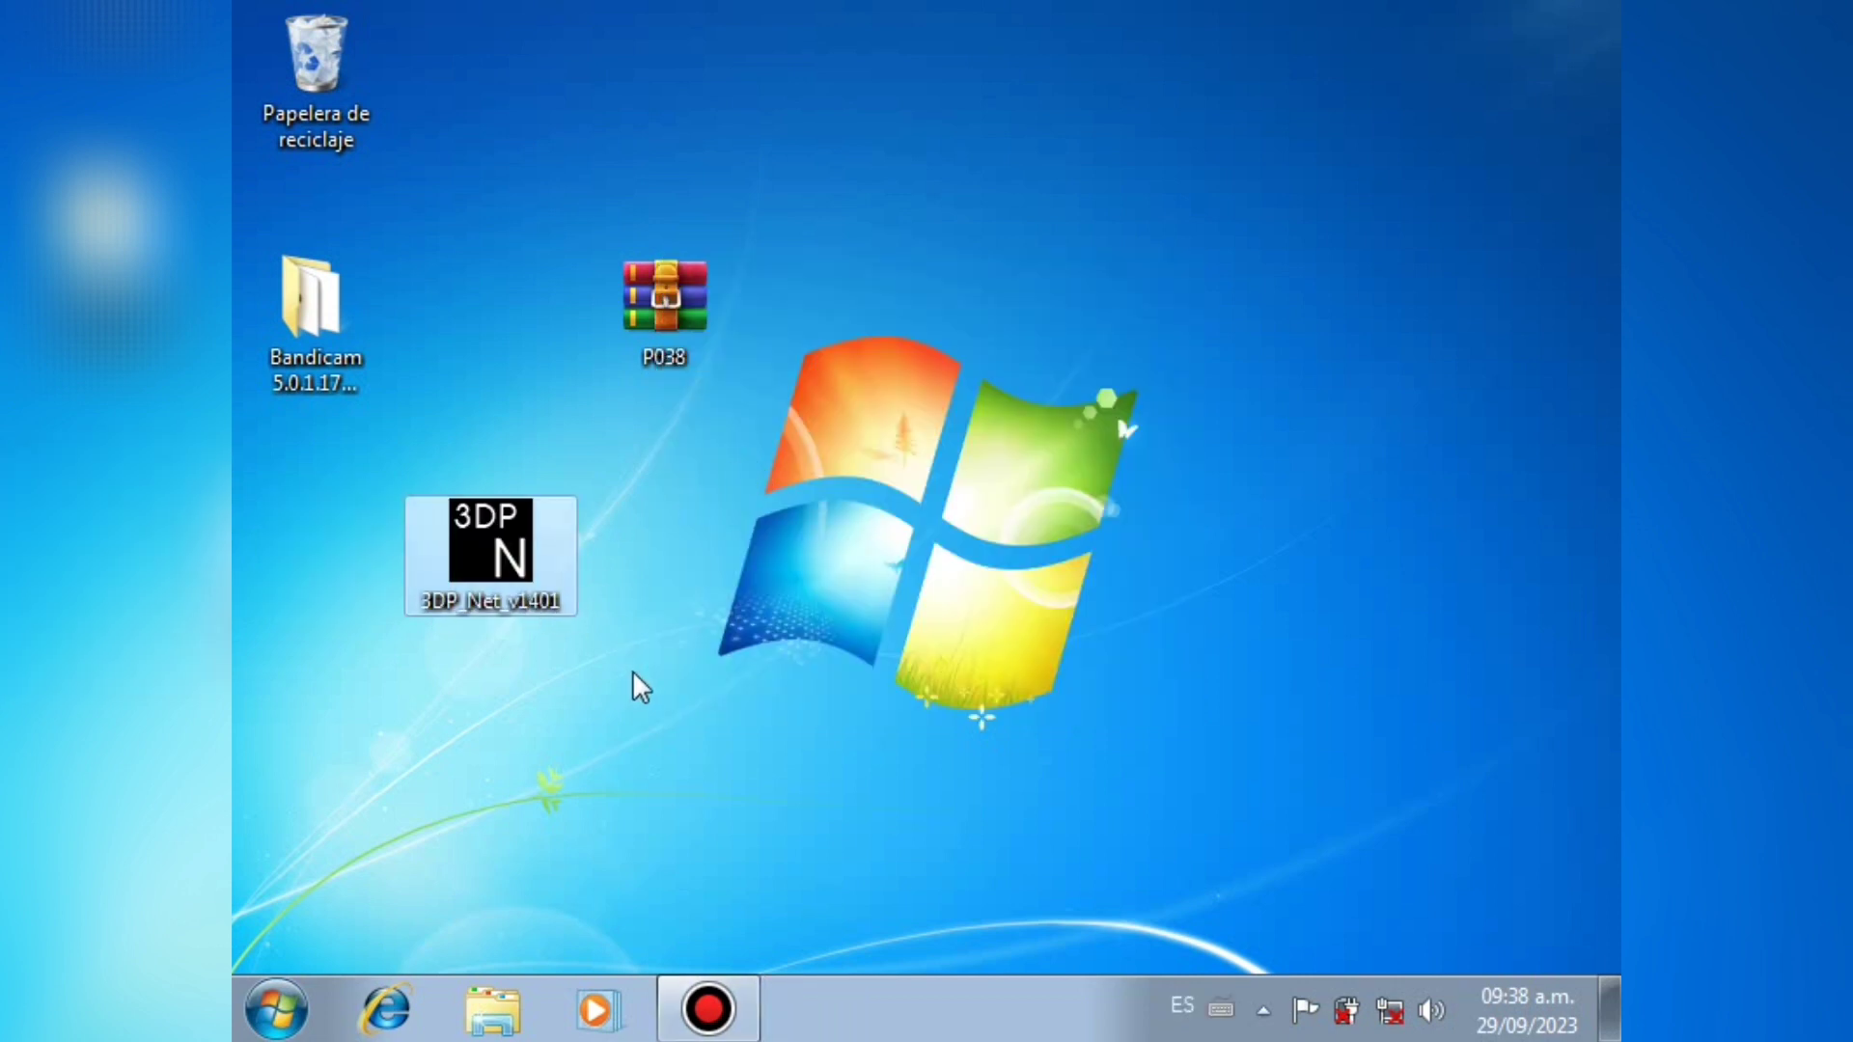
Step: Unpack 3DP_Net_v1401 to C:\3DP\Net\1401 and launch the Qualcomm Atheros AR5B125 driver install
double_click(509, 560)
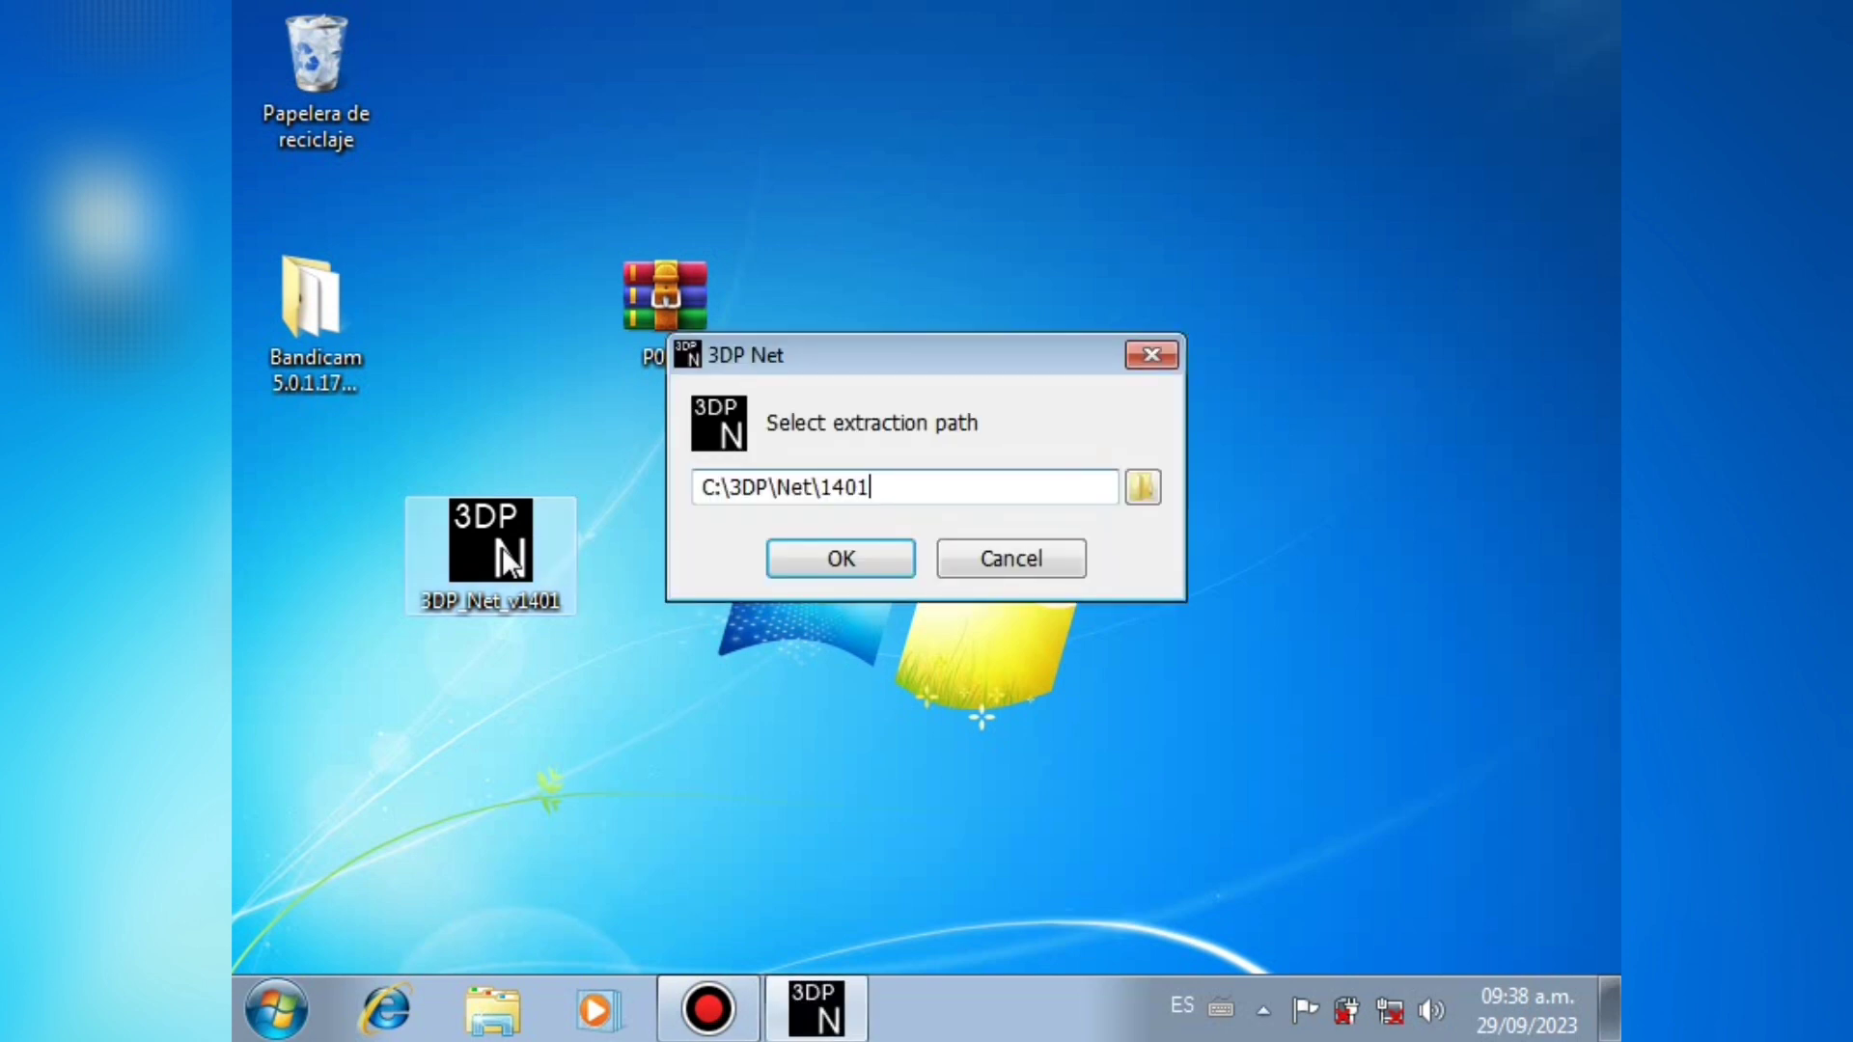
left_click(799, 557)
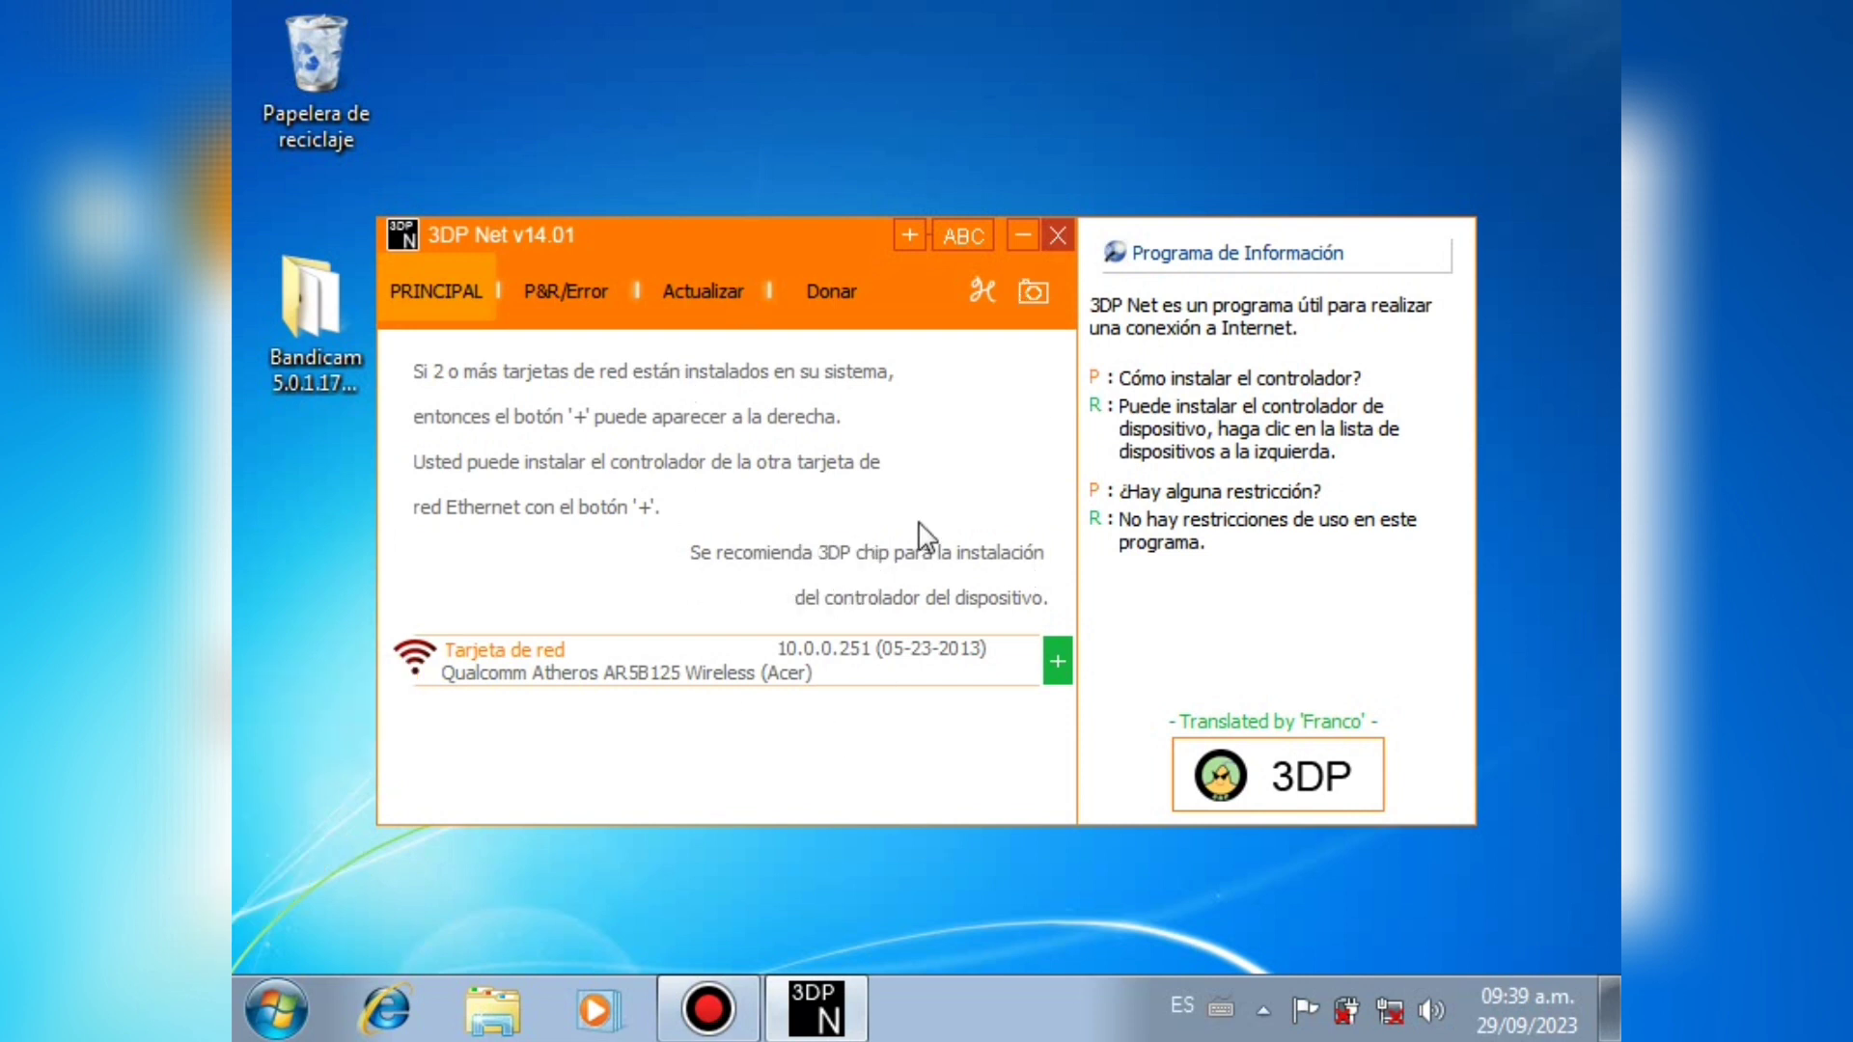
left_click(593, 678)
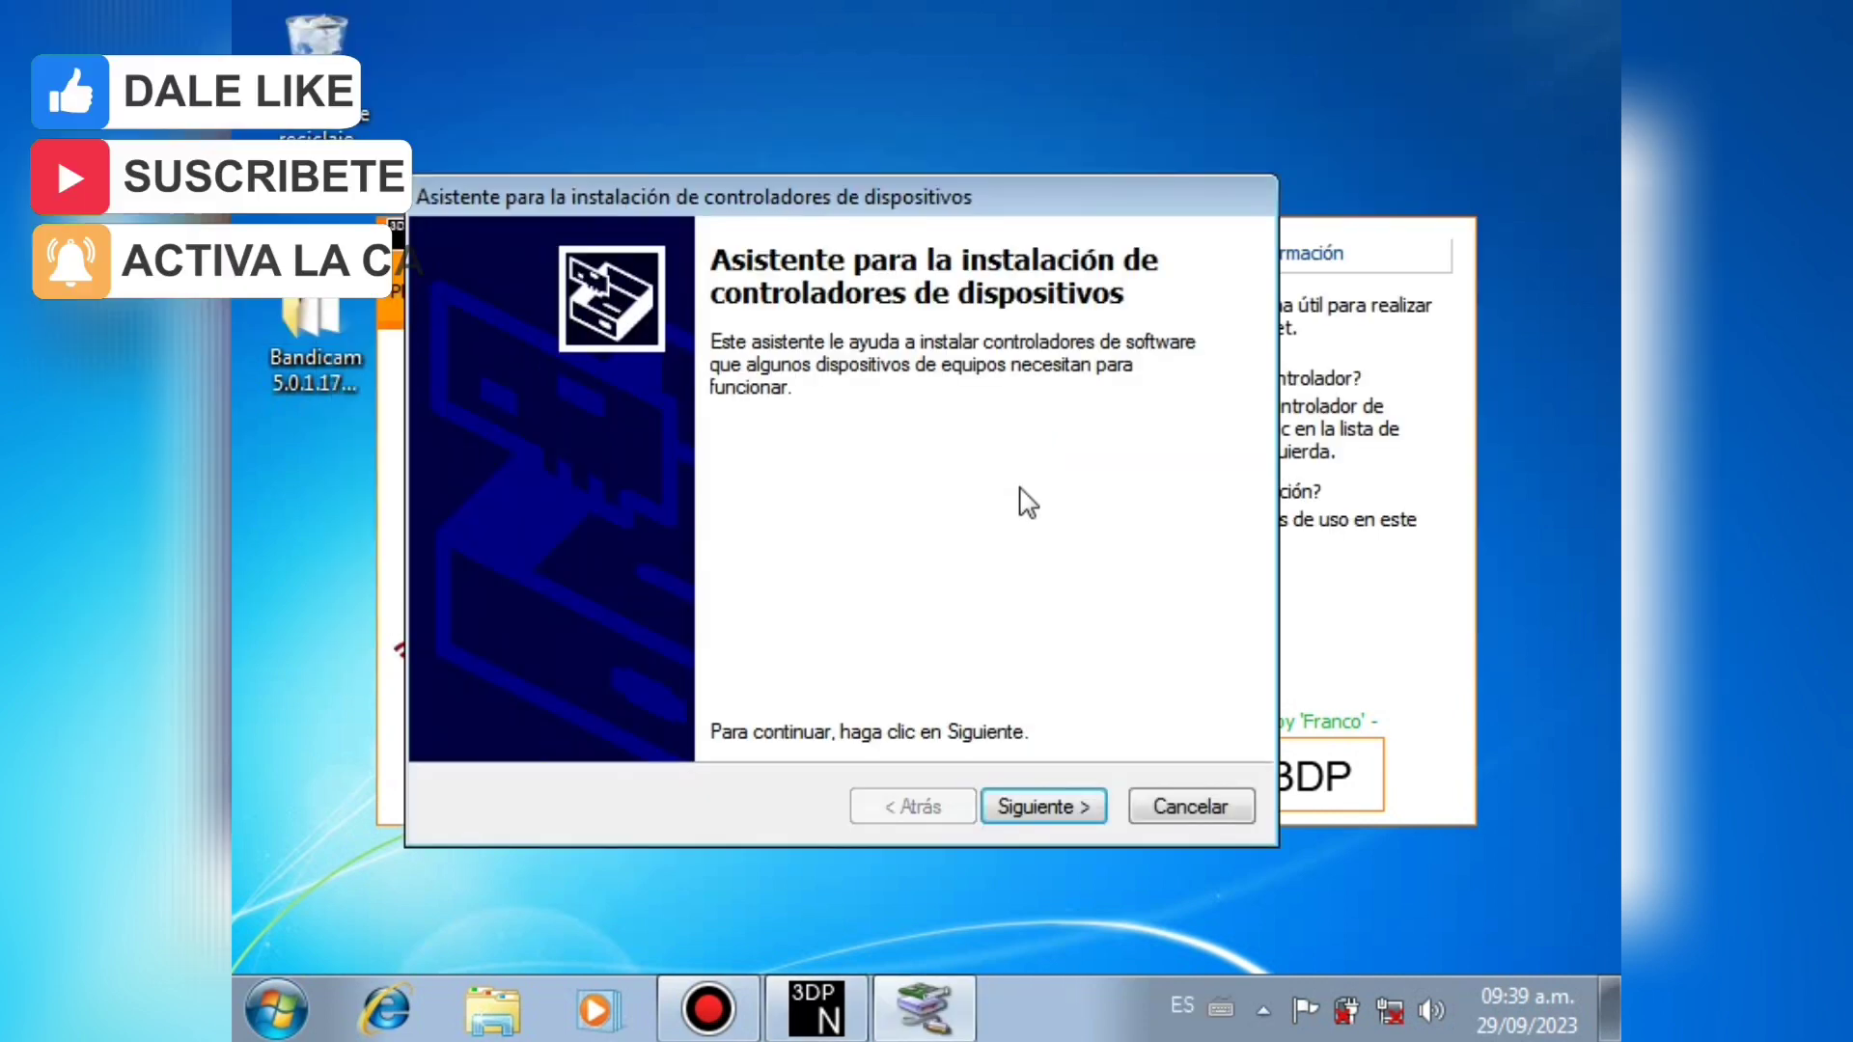
Step: Run the Qualcomm Atheros driver wizard through Siguiente and Finalizar, then close 3DP Net
left_click(1051, 807)
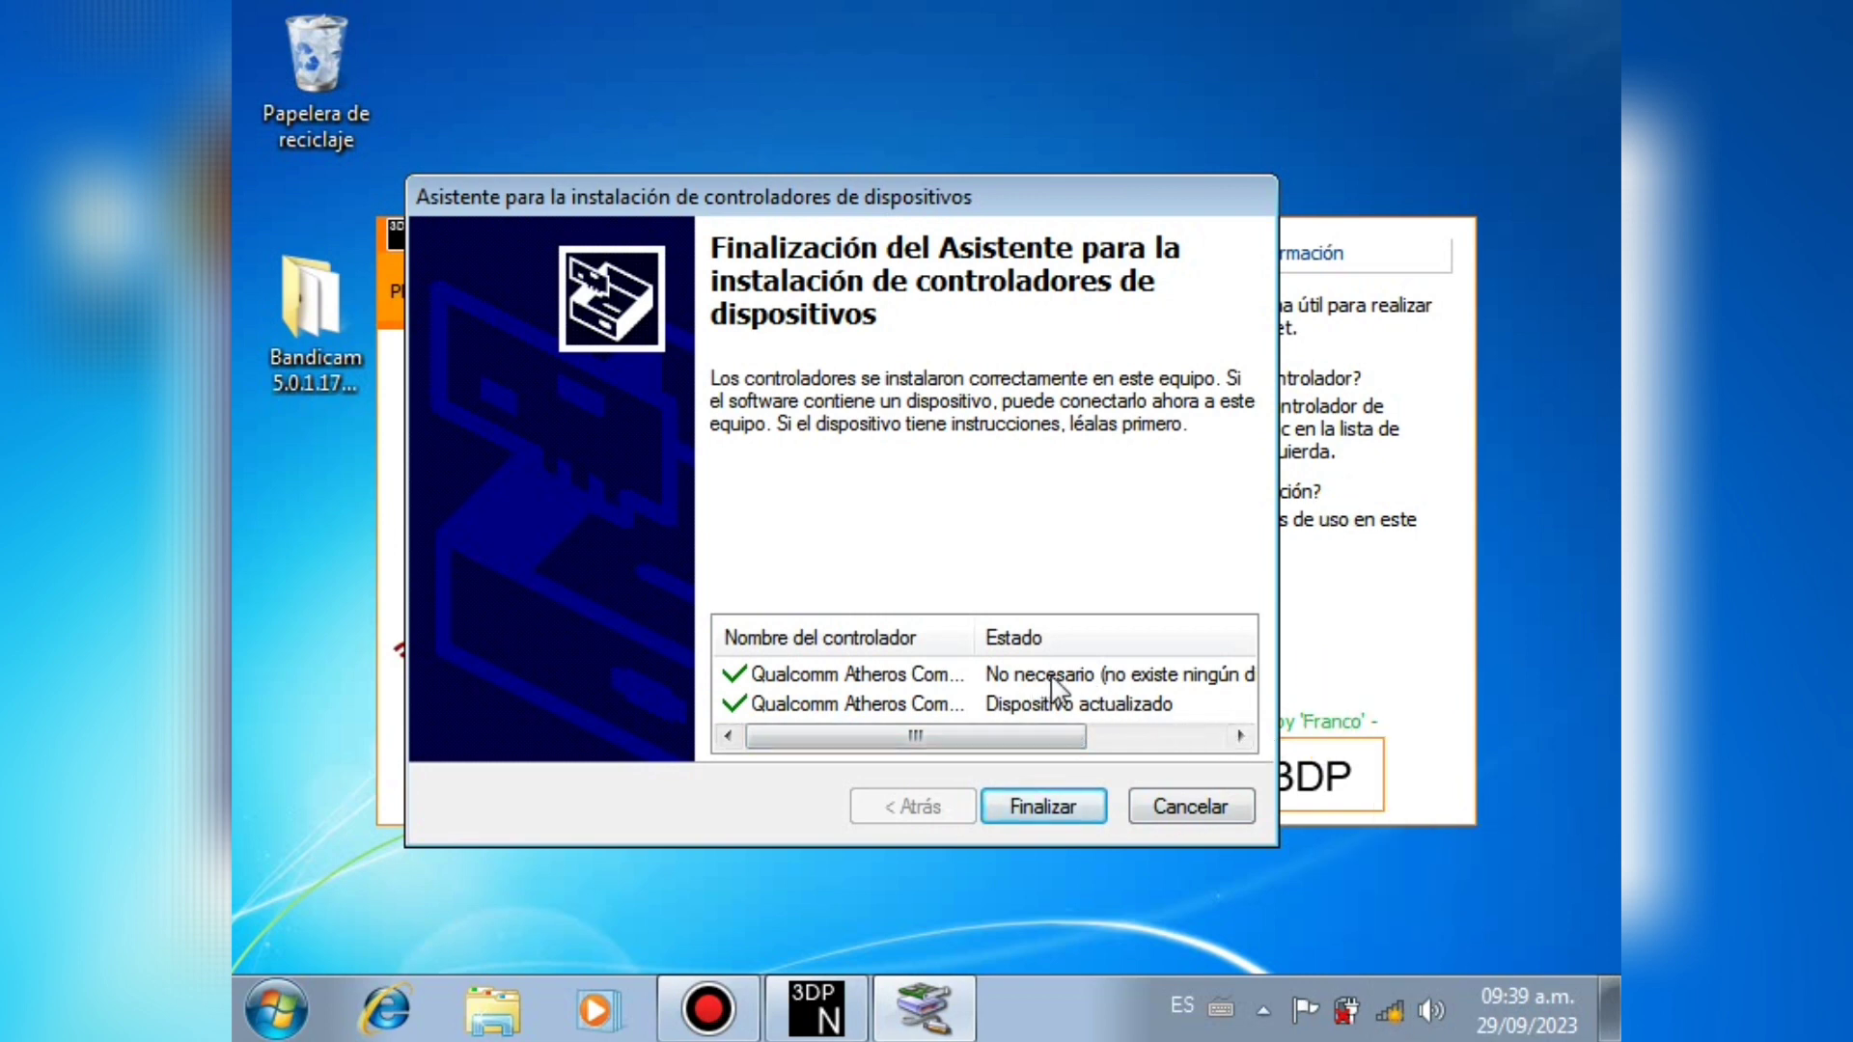
left_click(1030, 807)
left_click(1057, 234)
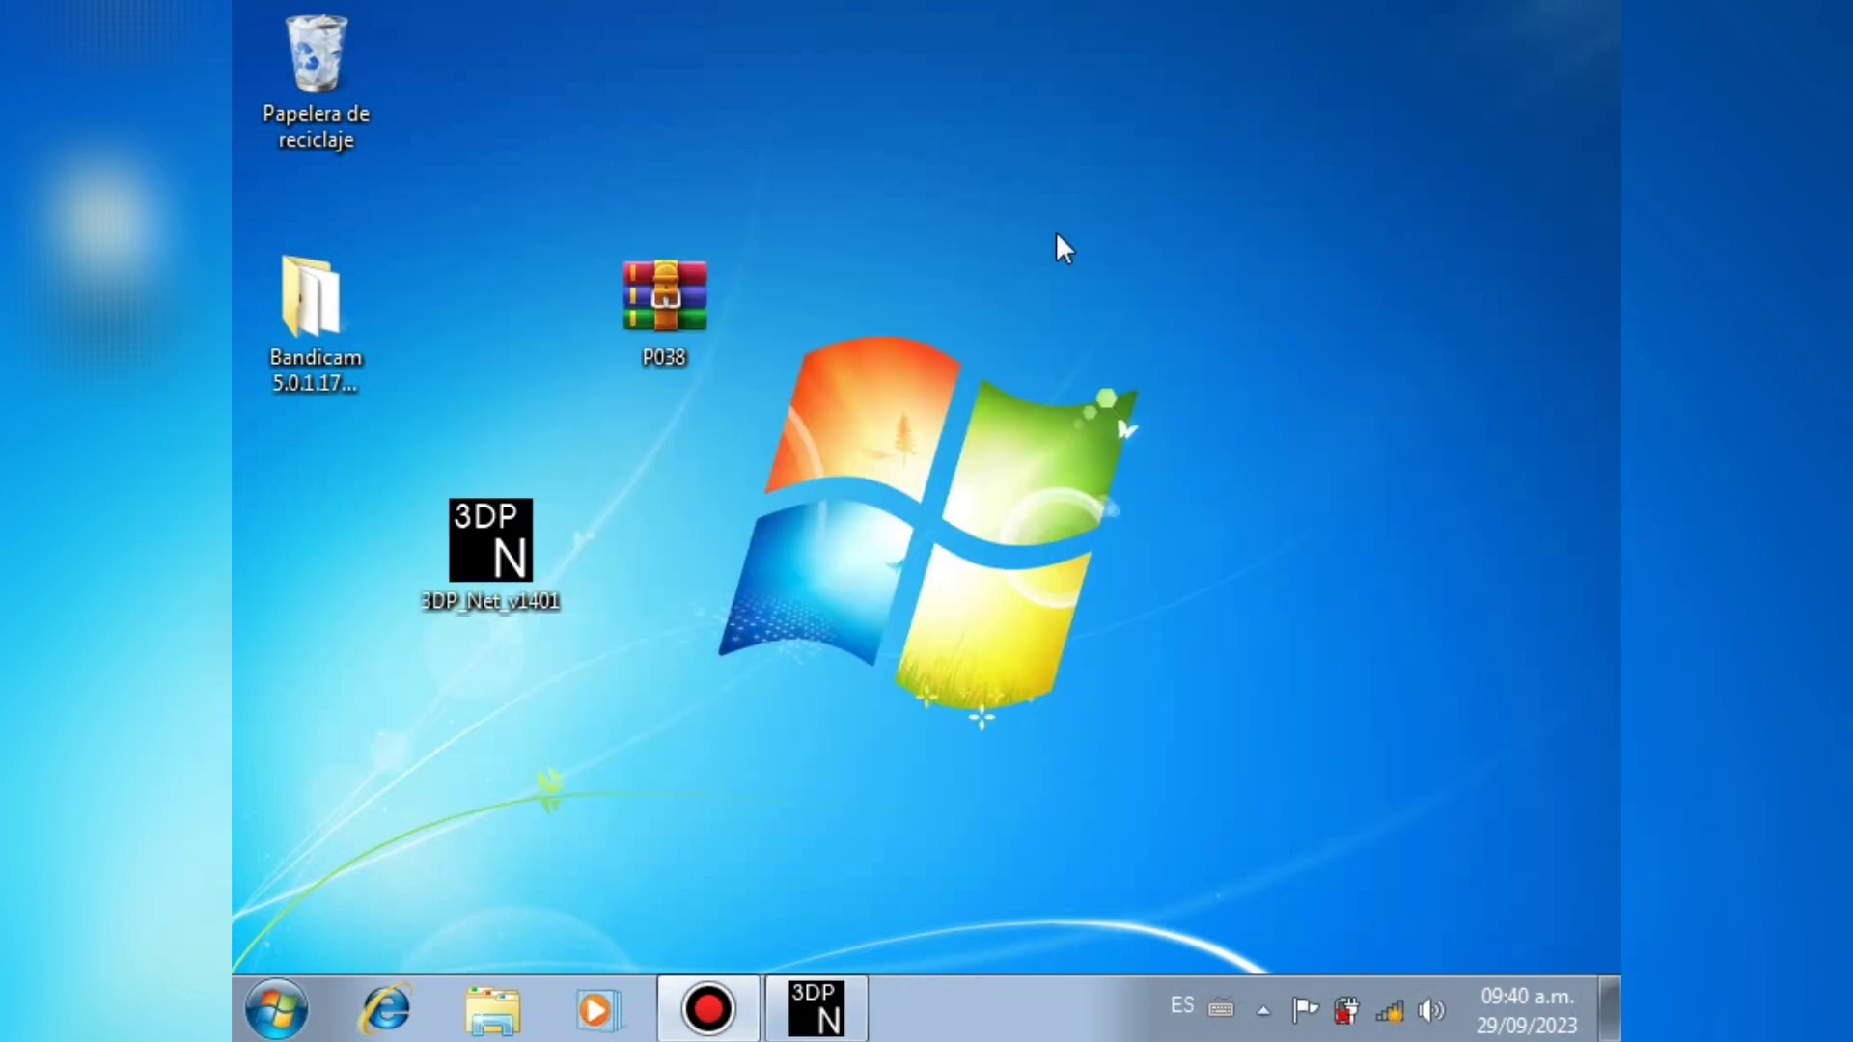
Step: Pick the third Wi-Fi network from the tray network list and connect to it
left_click(1388, 1009)
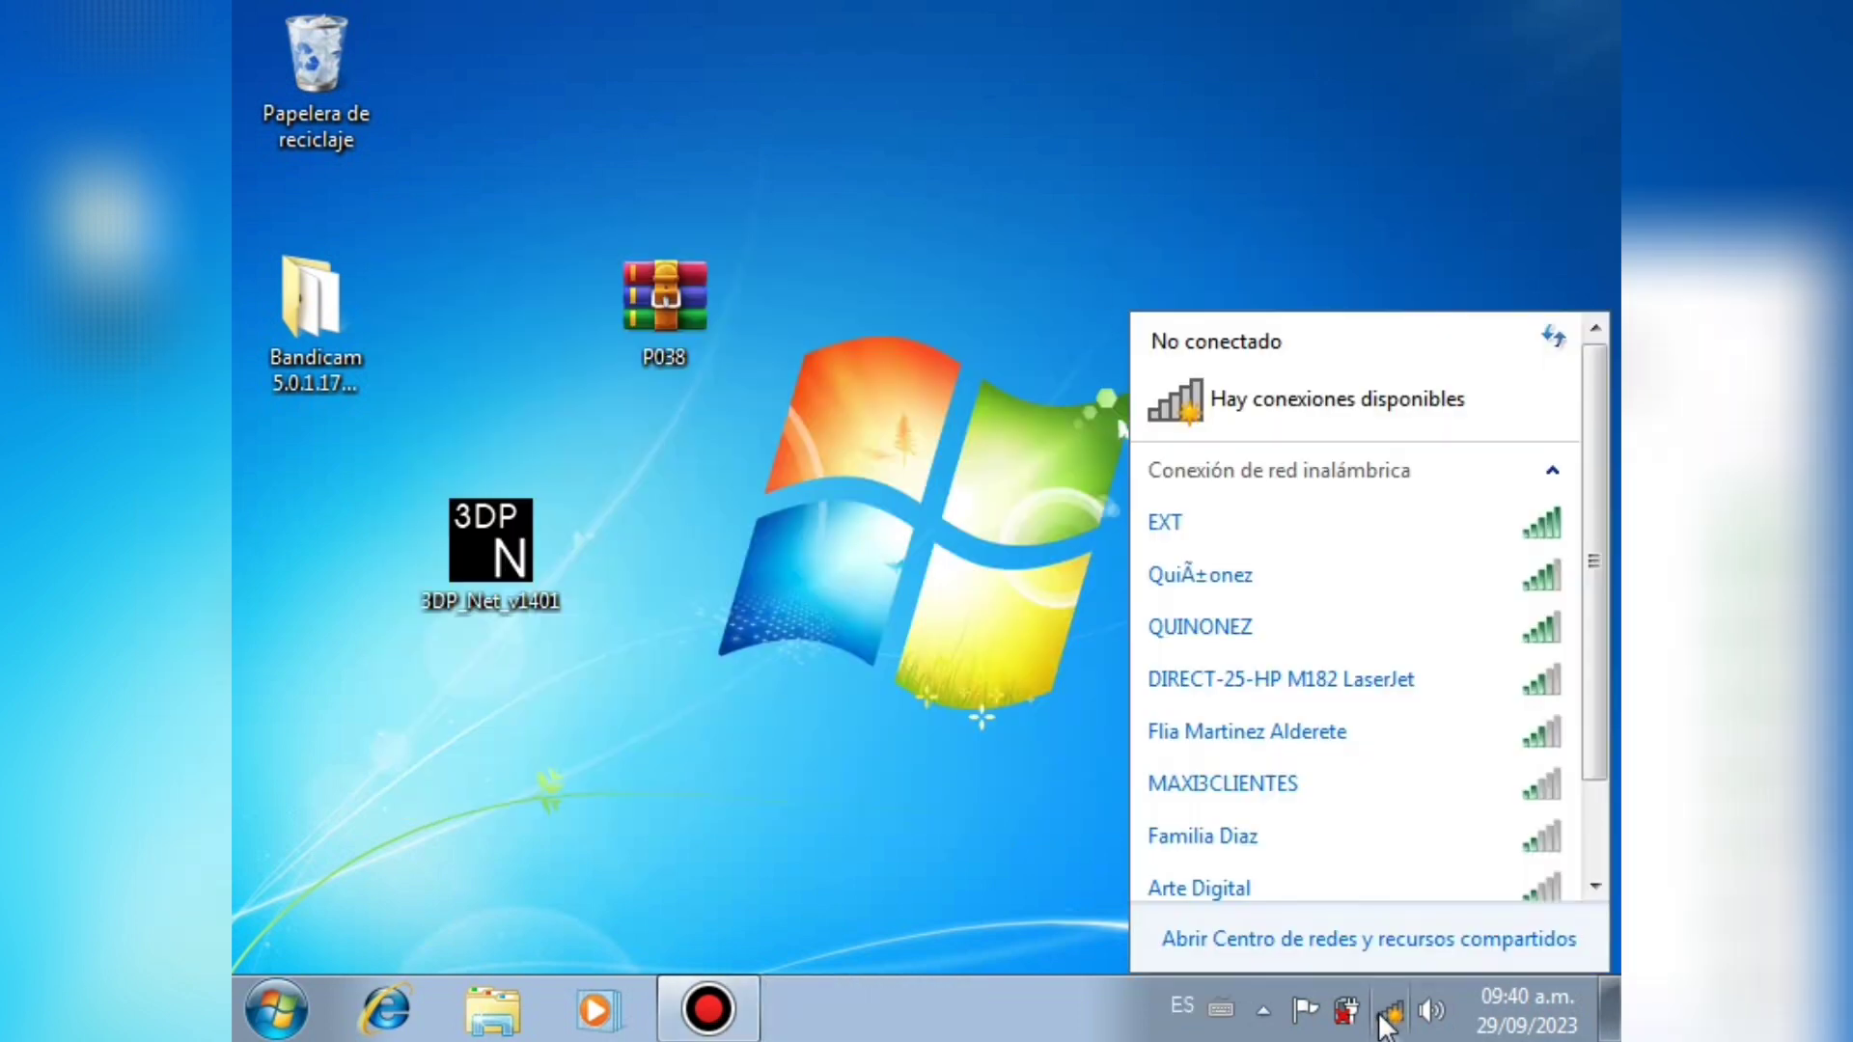
scroll(1587, 602, "down", 2)
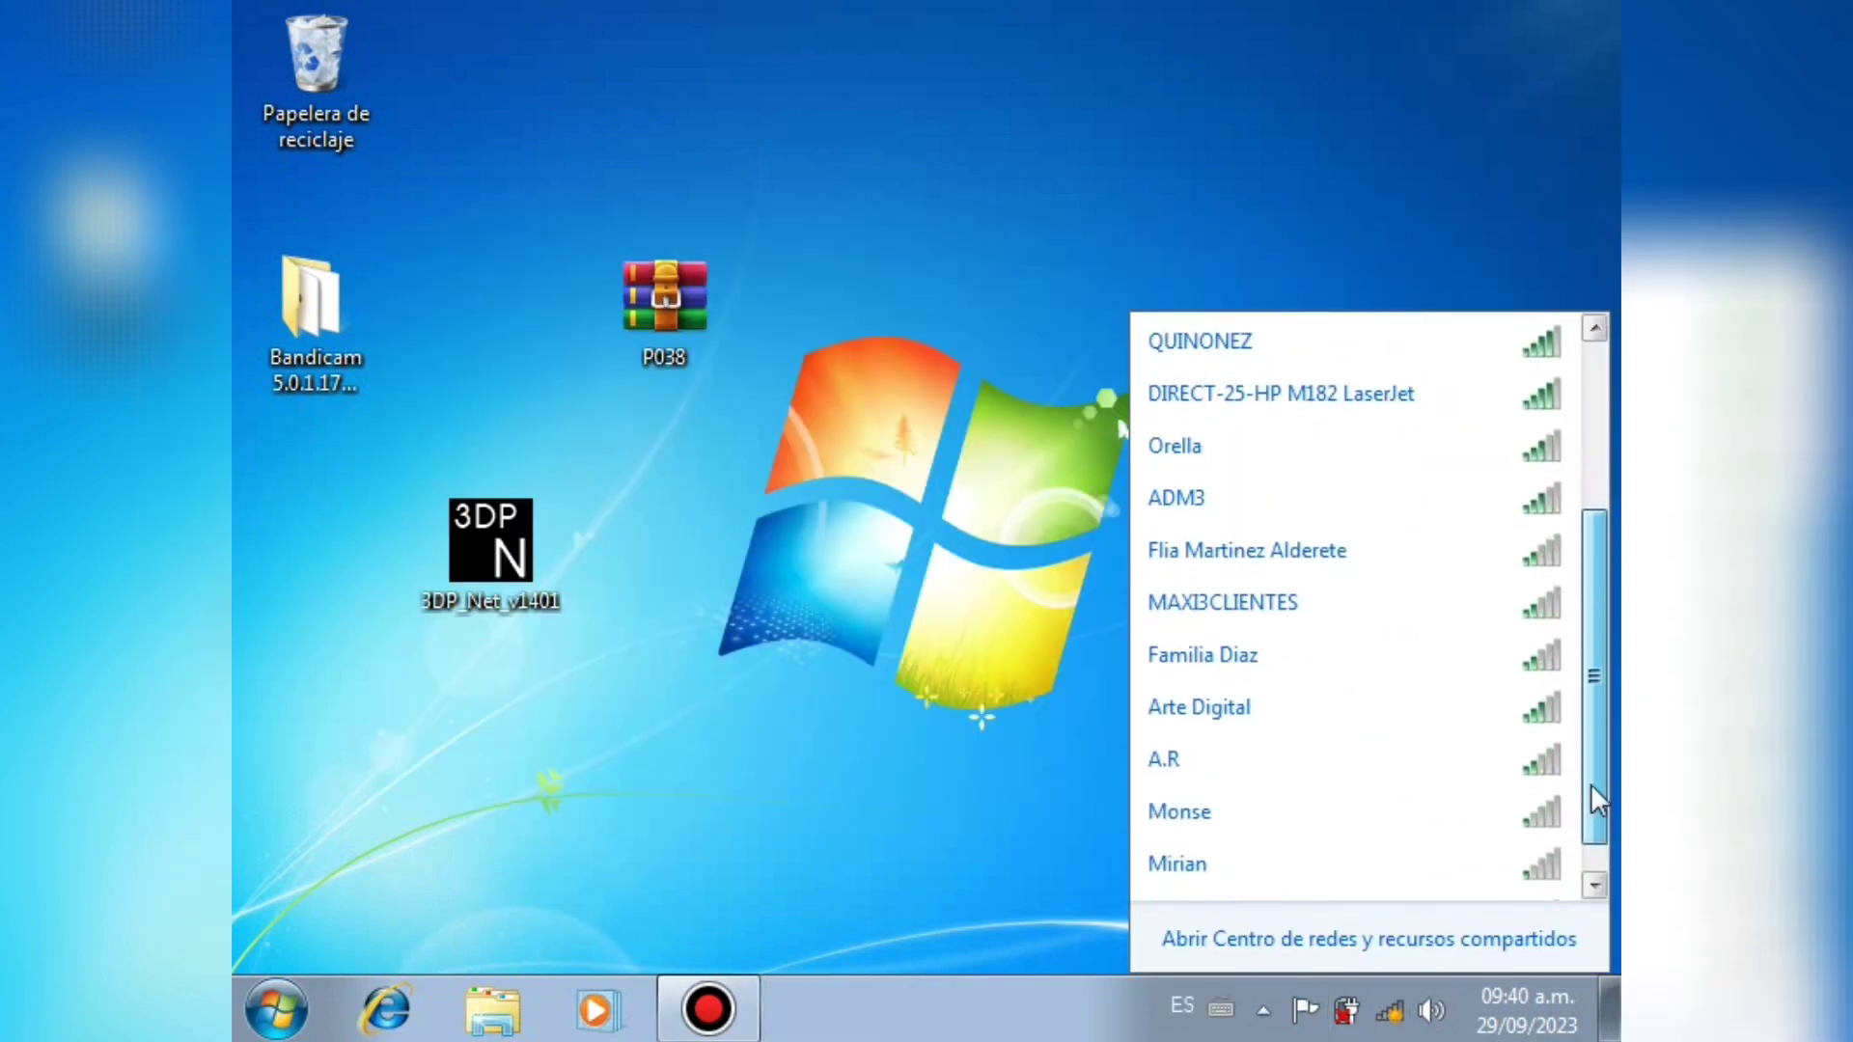
scroll(1590, 784, "up", 2)
left_click(1381, 626)
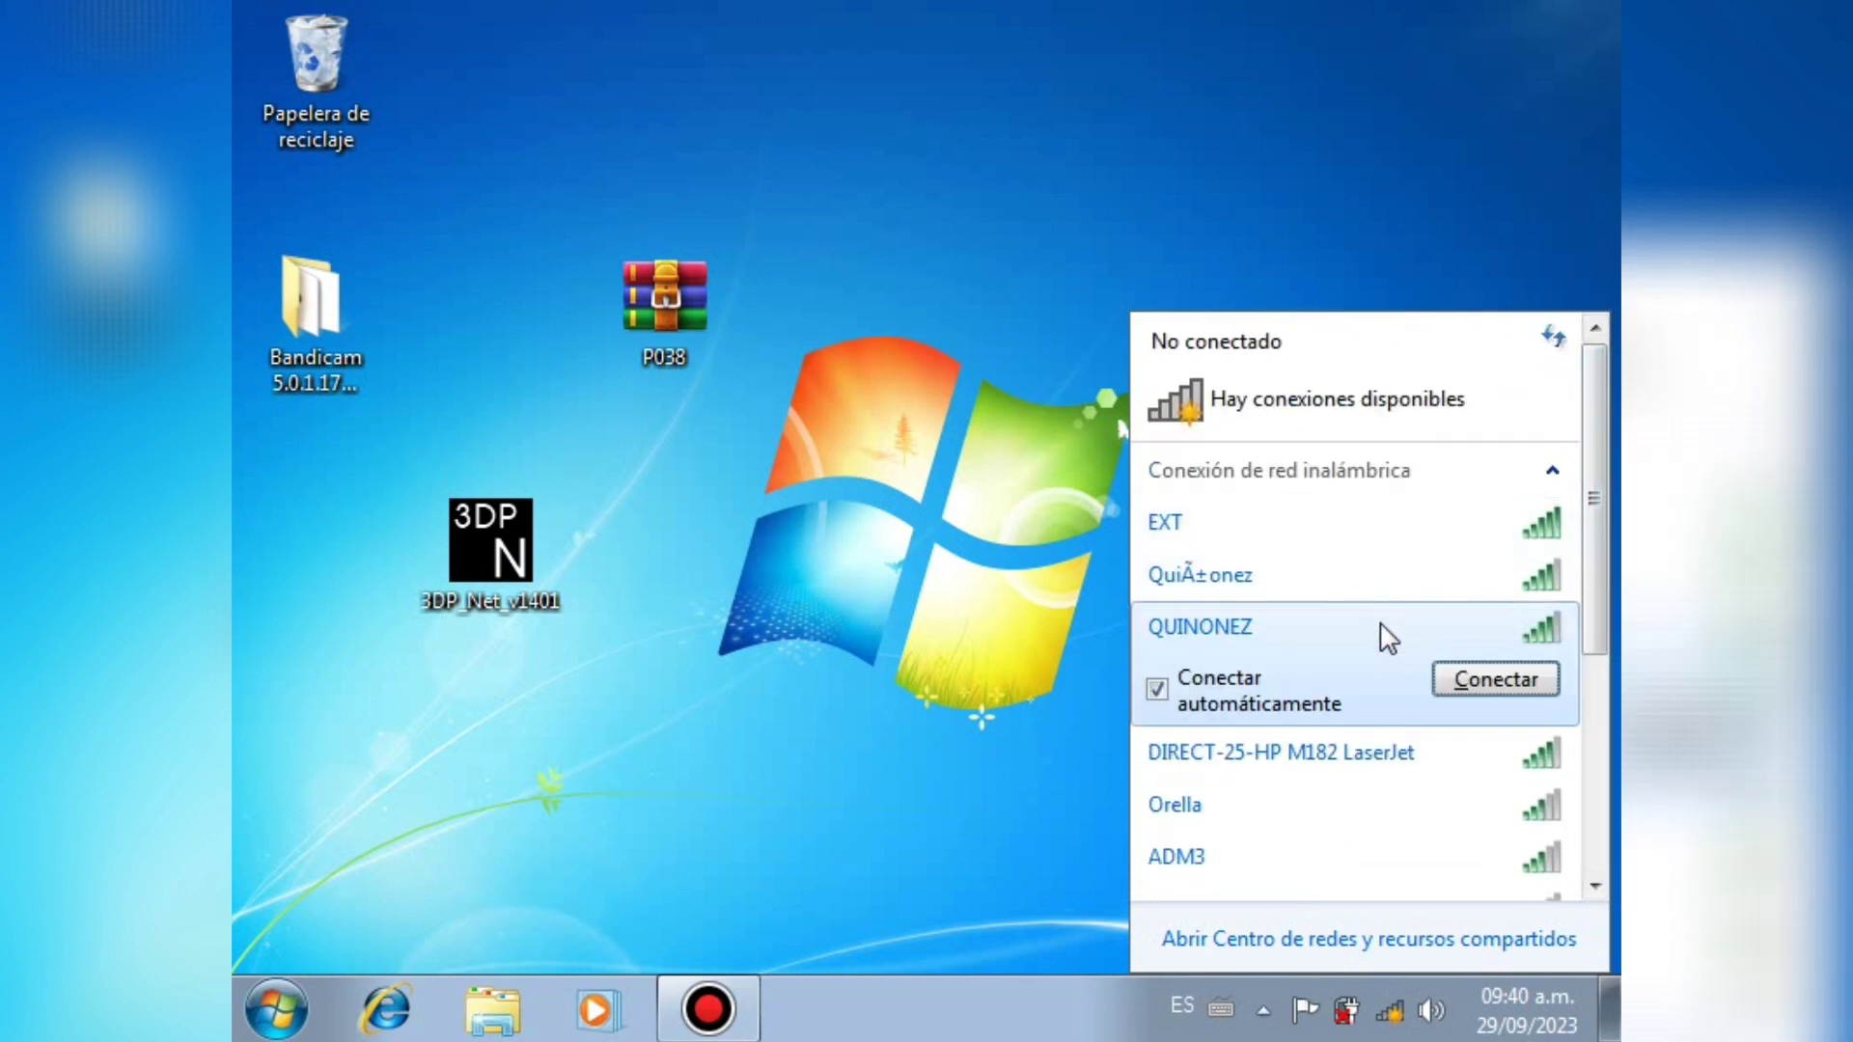
left_click(1458, 679)
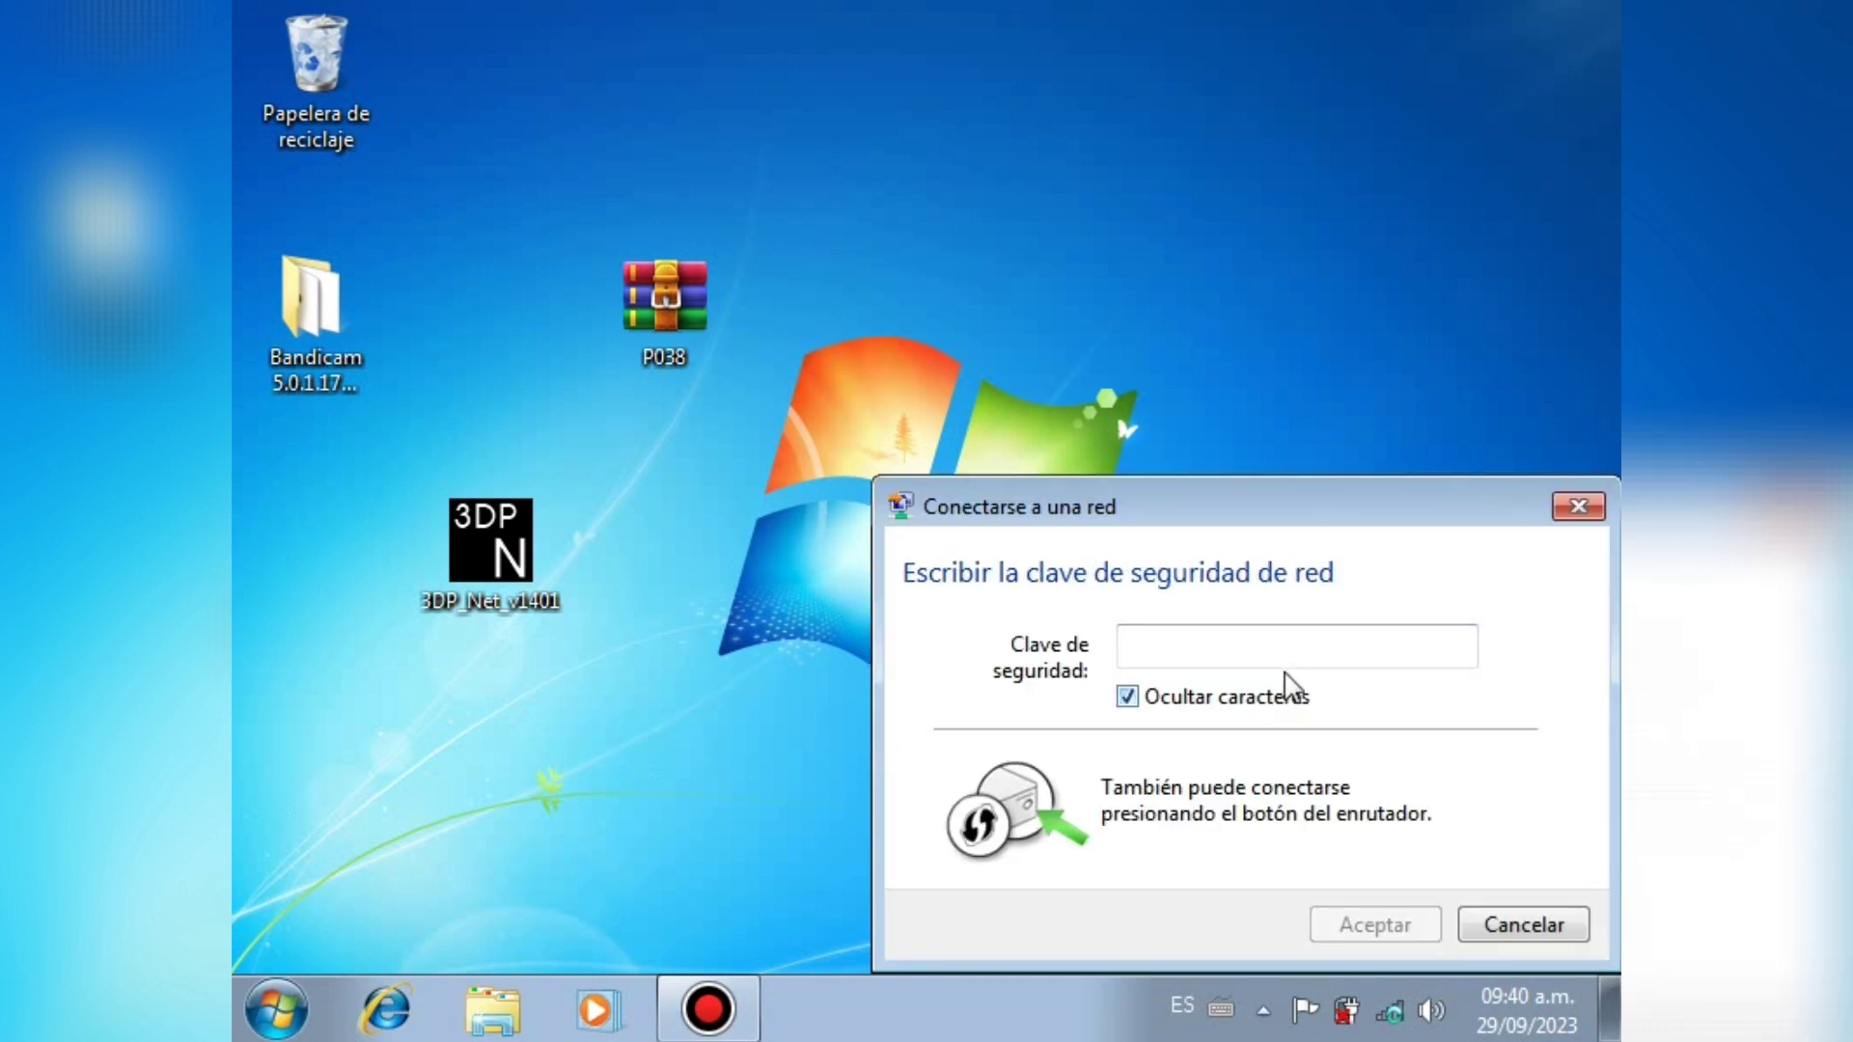
Step: Enter the network security key and set the network location to Red pública
left_click(1291, 656)
type("a")
key("BackSpace")
type("abc")
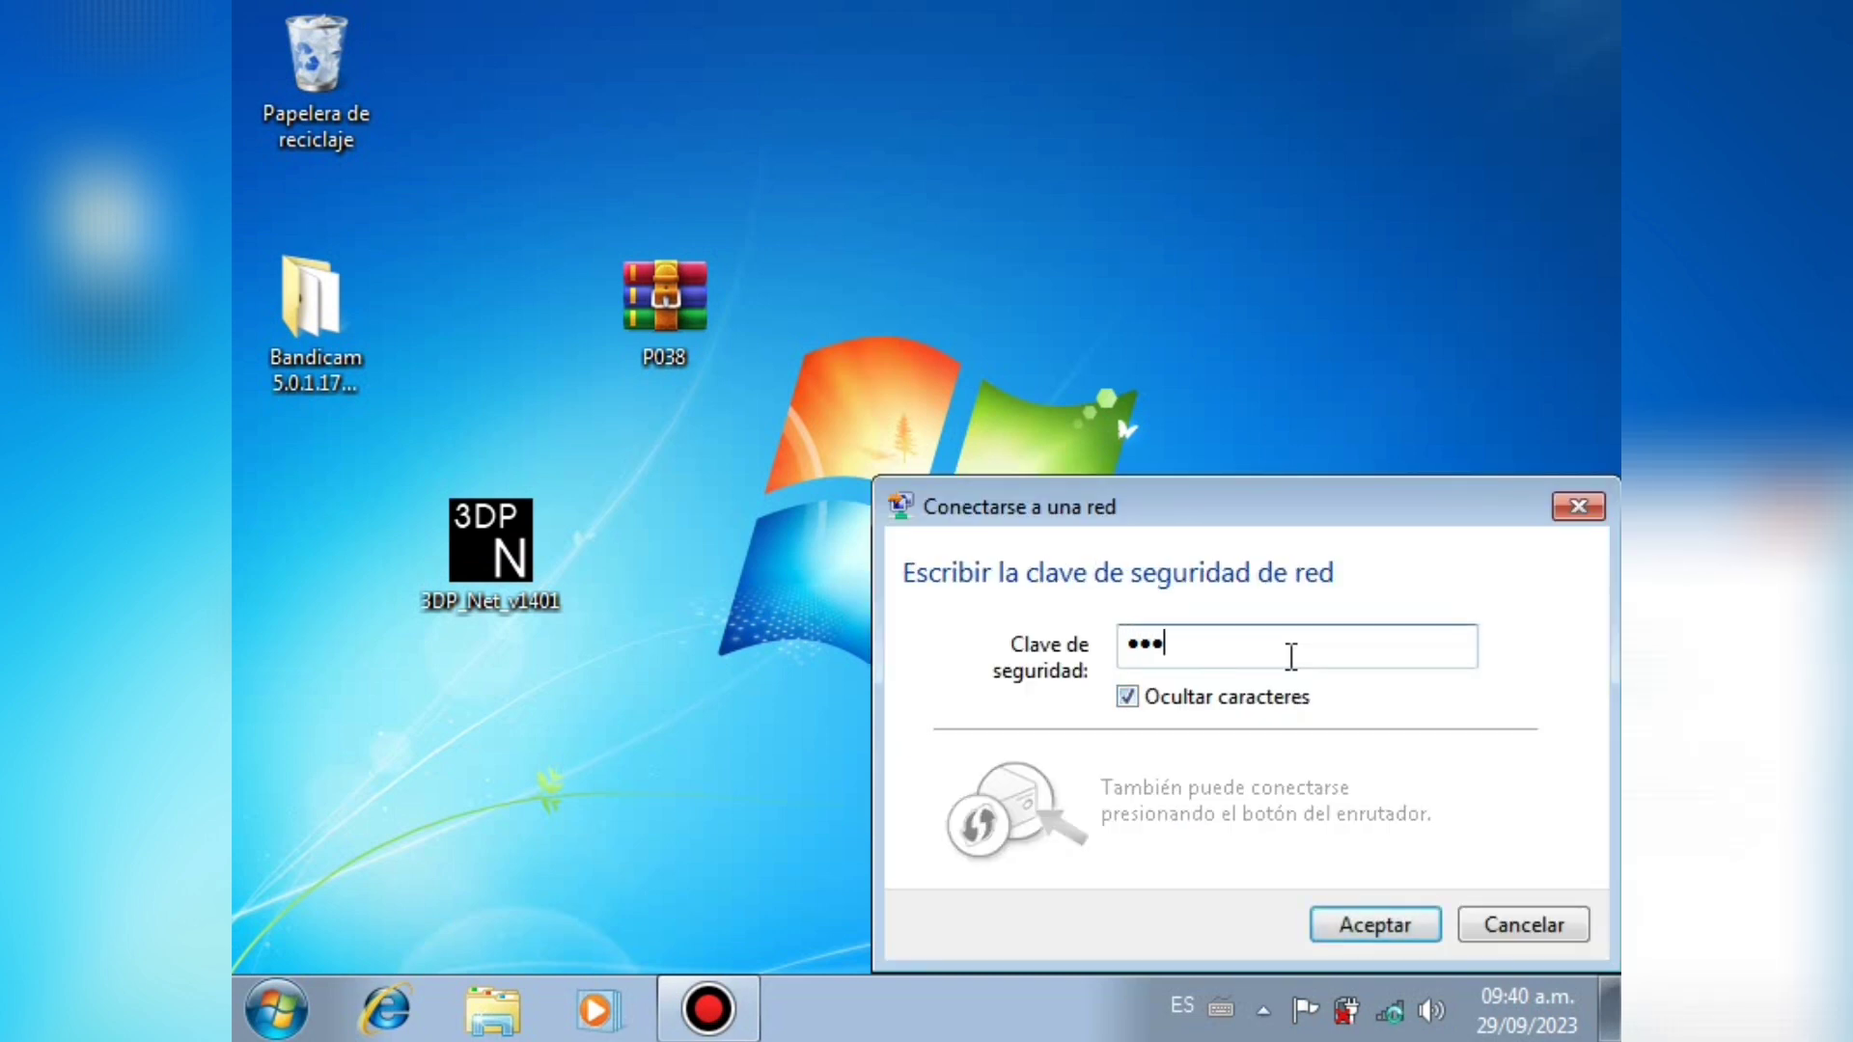
left_click(1346, 924)
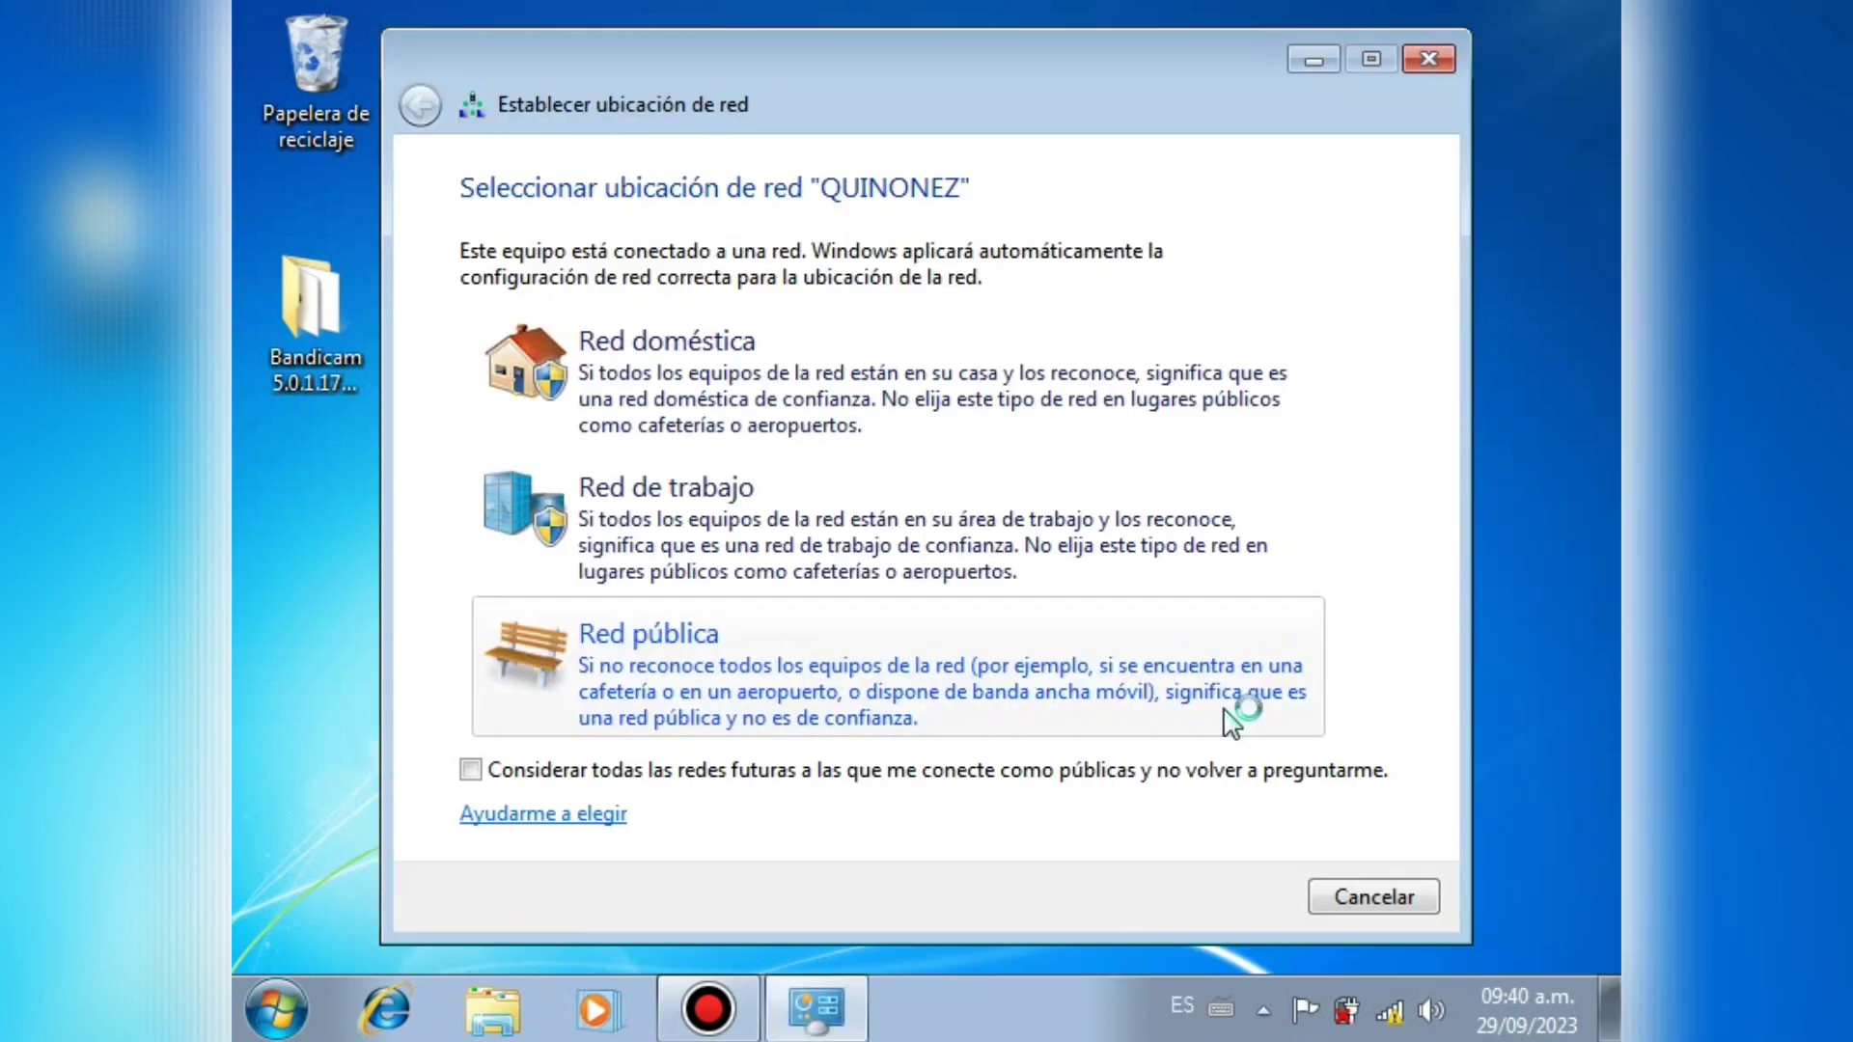
left_click(1119, 710)
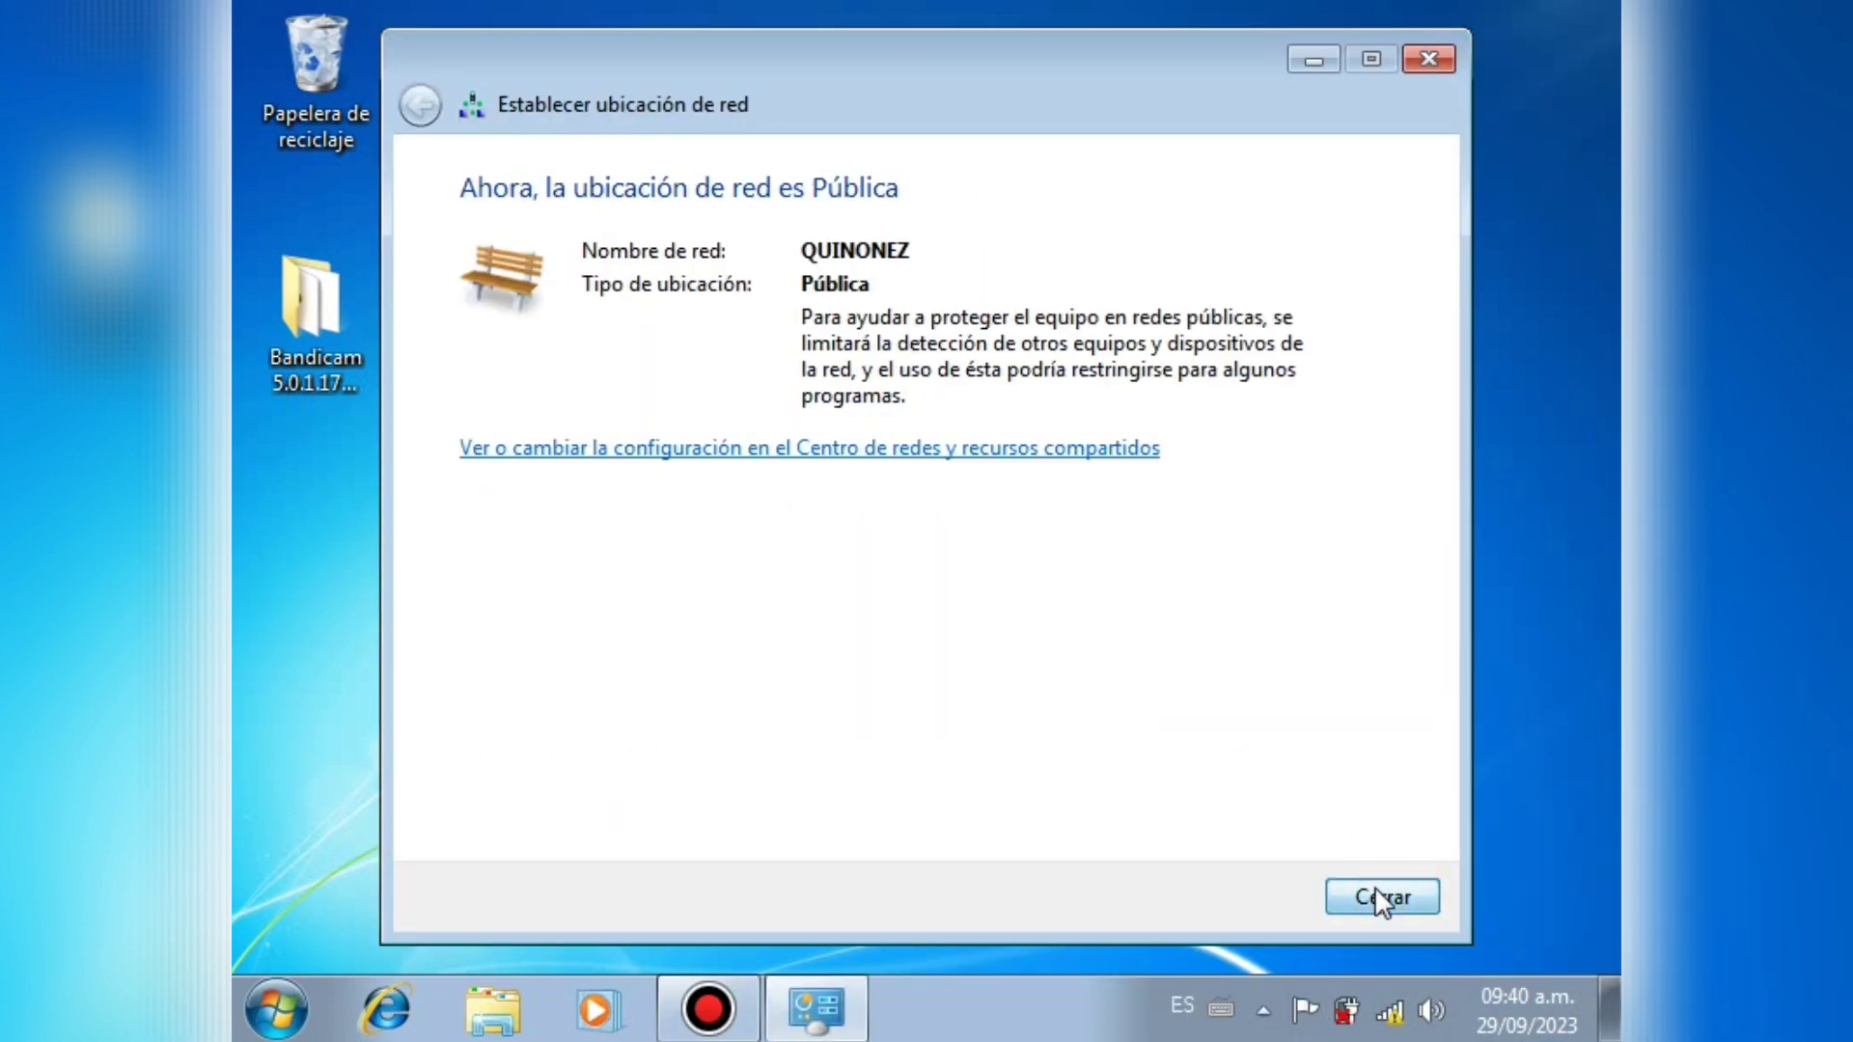
left_click(1380, 897)
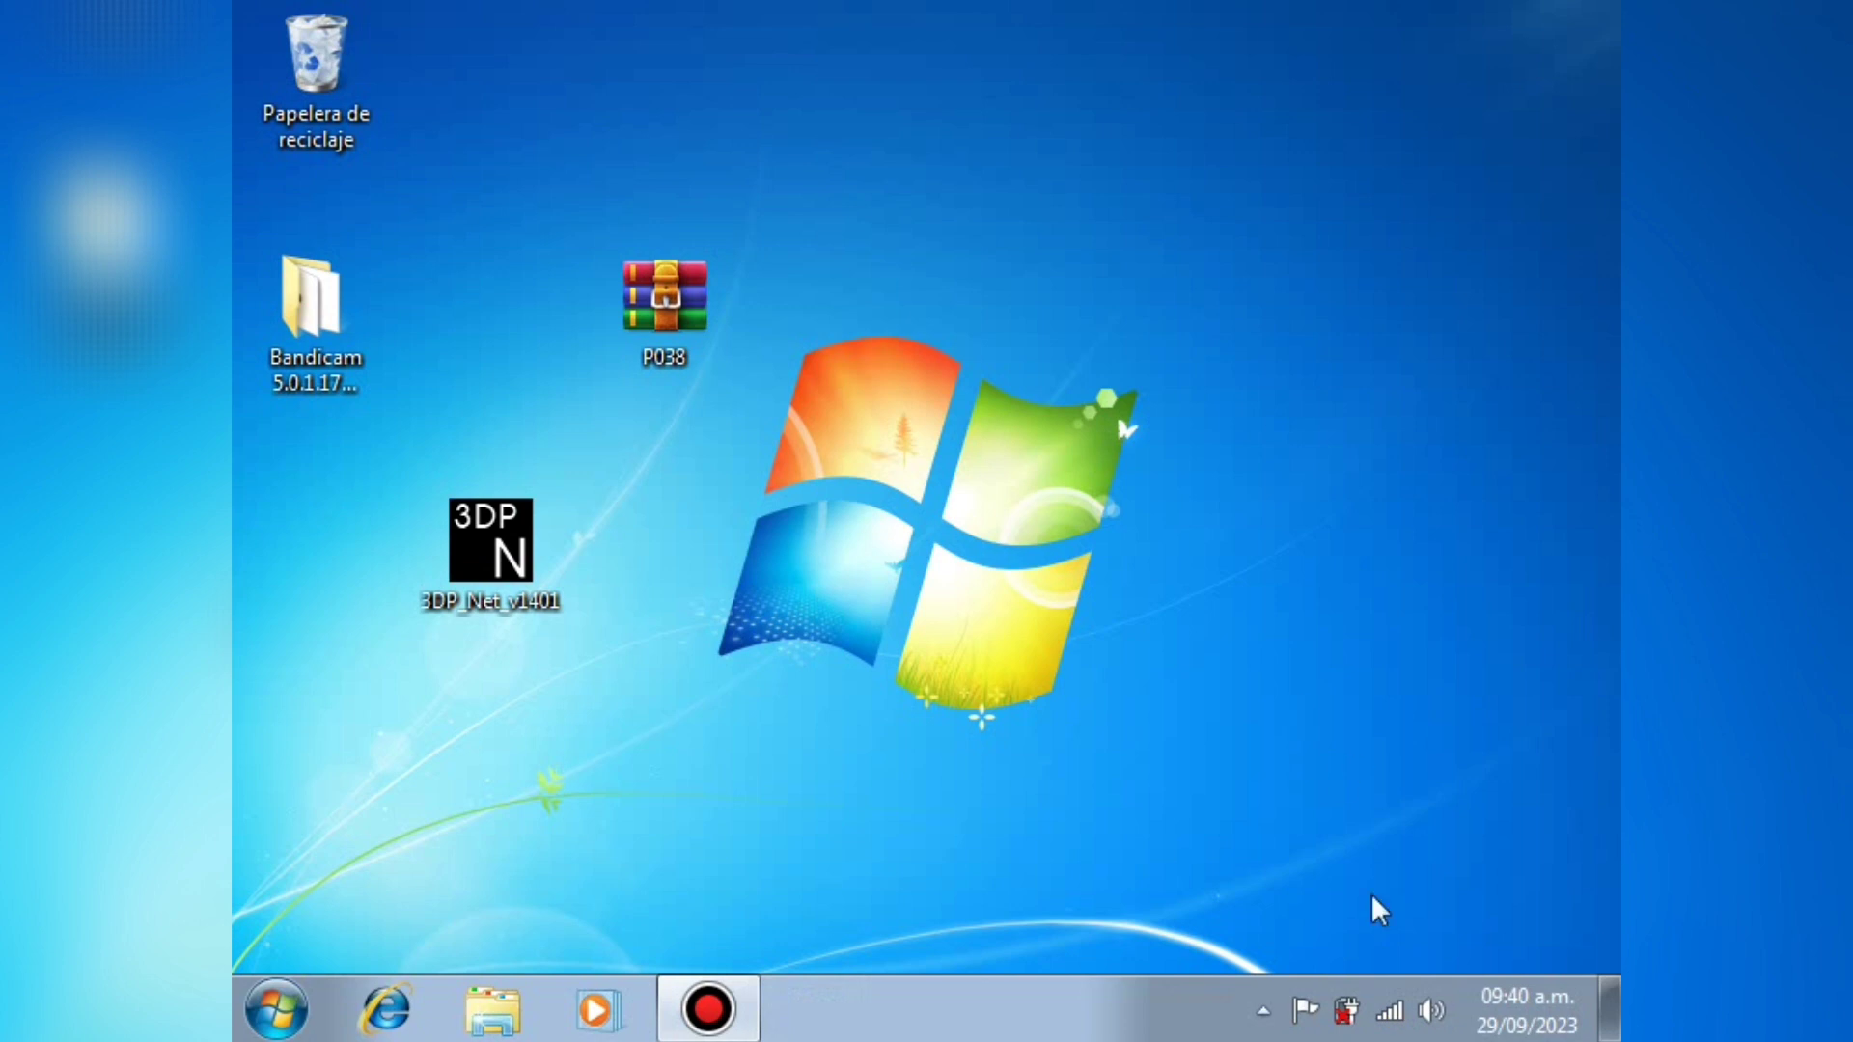
Step: Launch Internet Explorer and search for brave from the address bar
left_click(386, 1010)
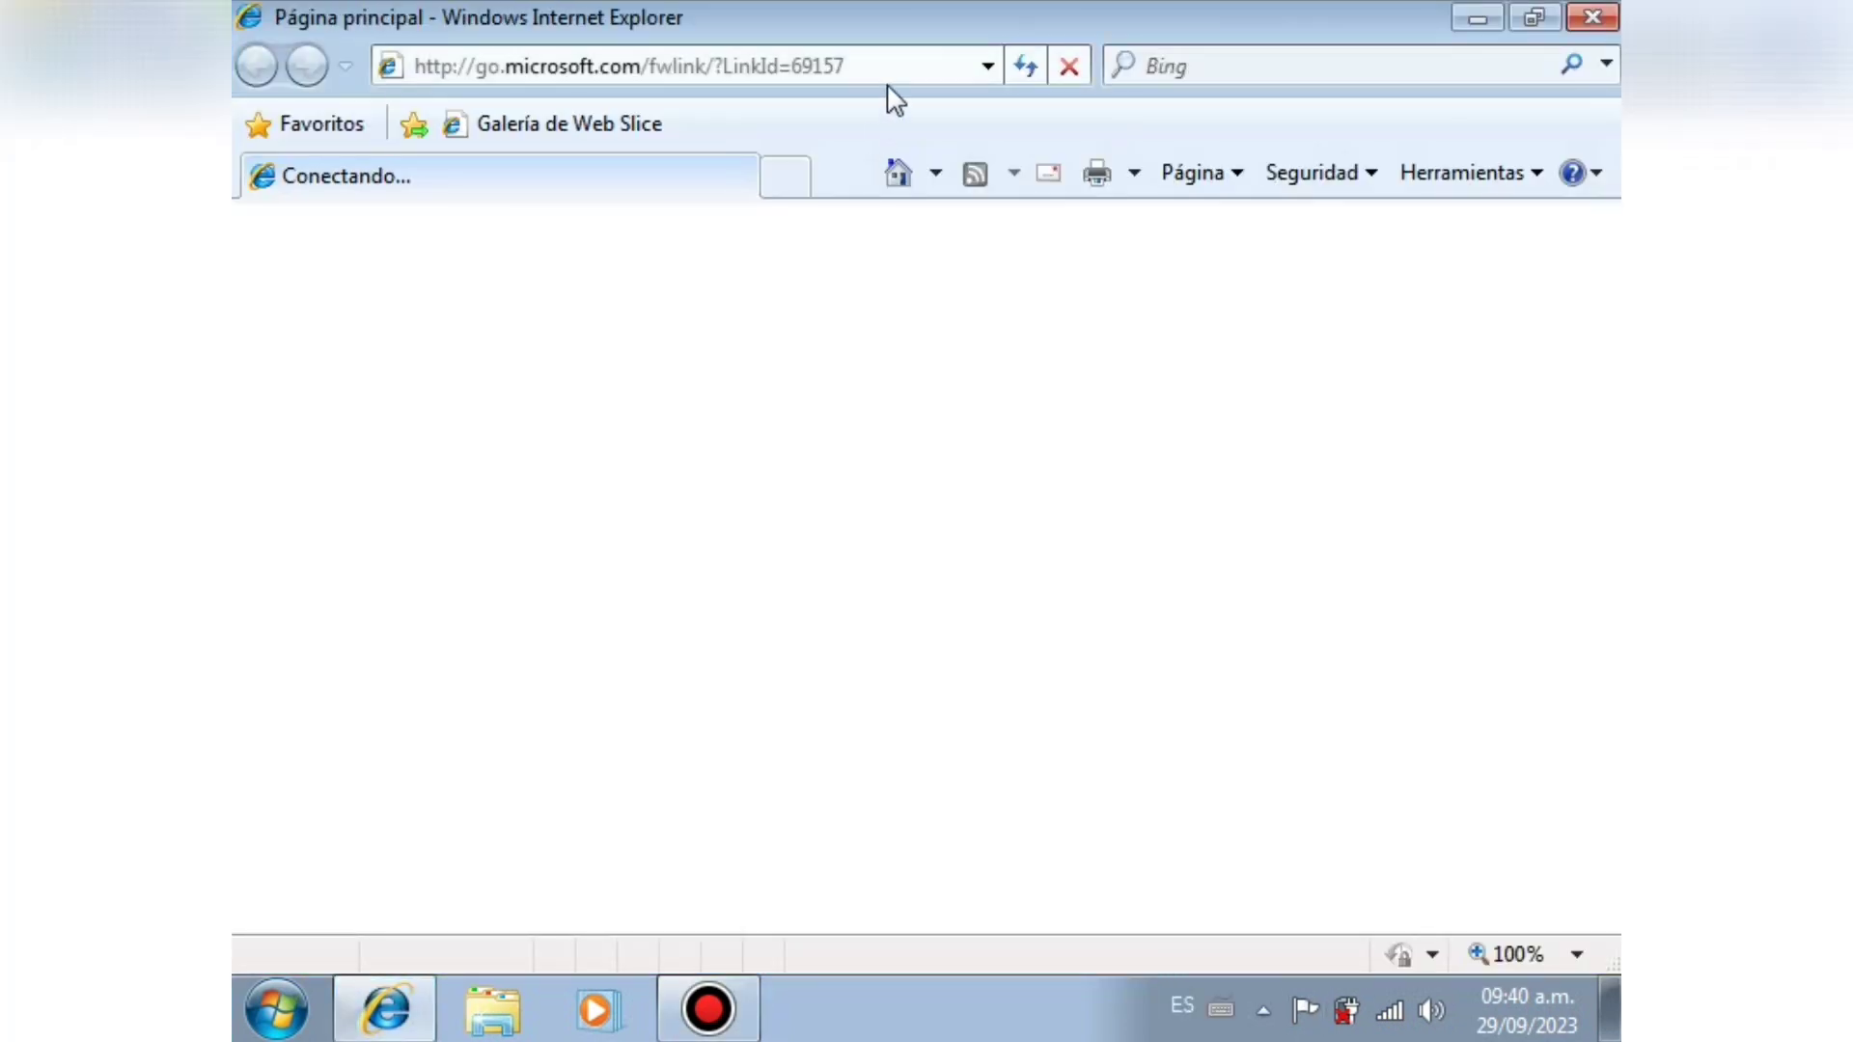
left_click(892, 73)
type("brave")
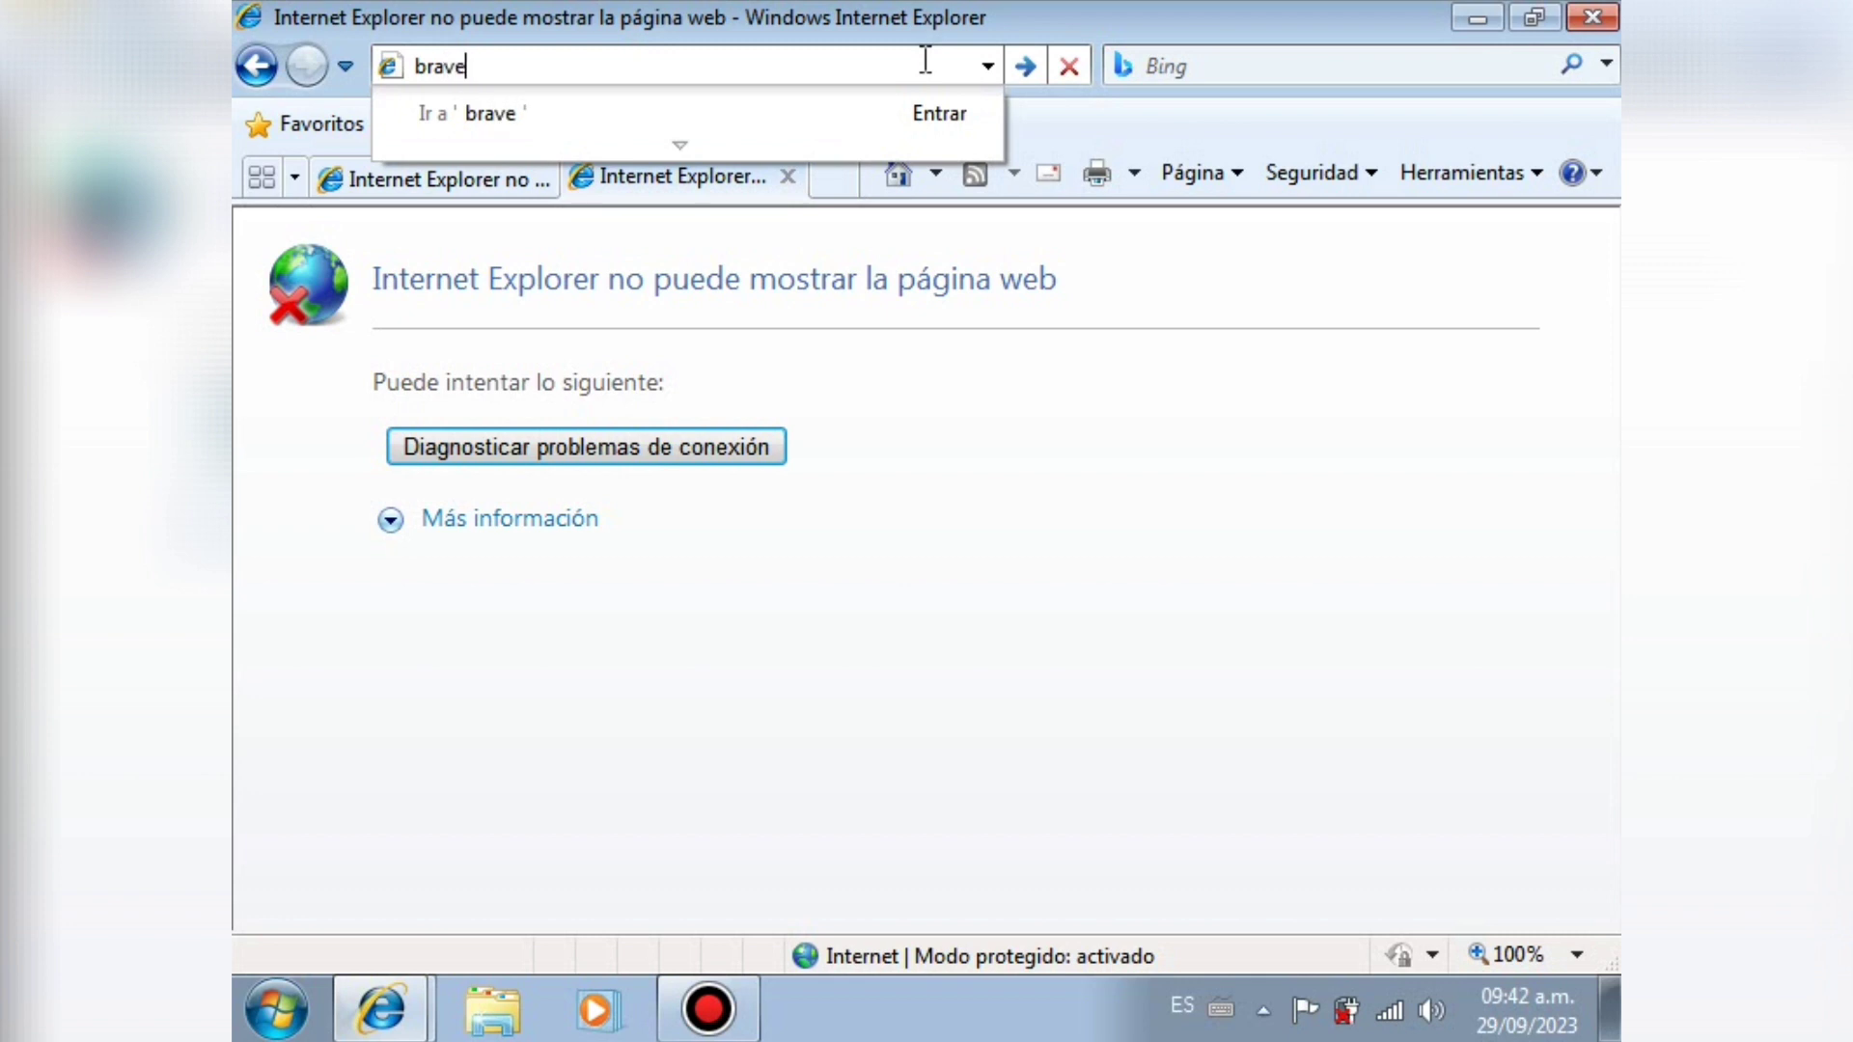
key("Return")
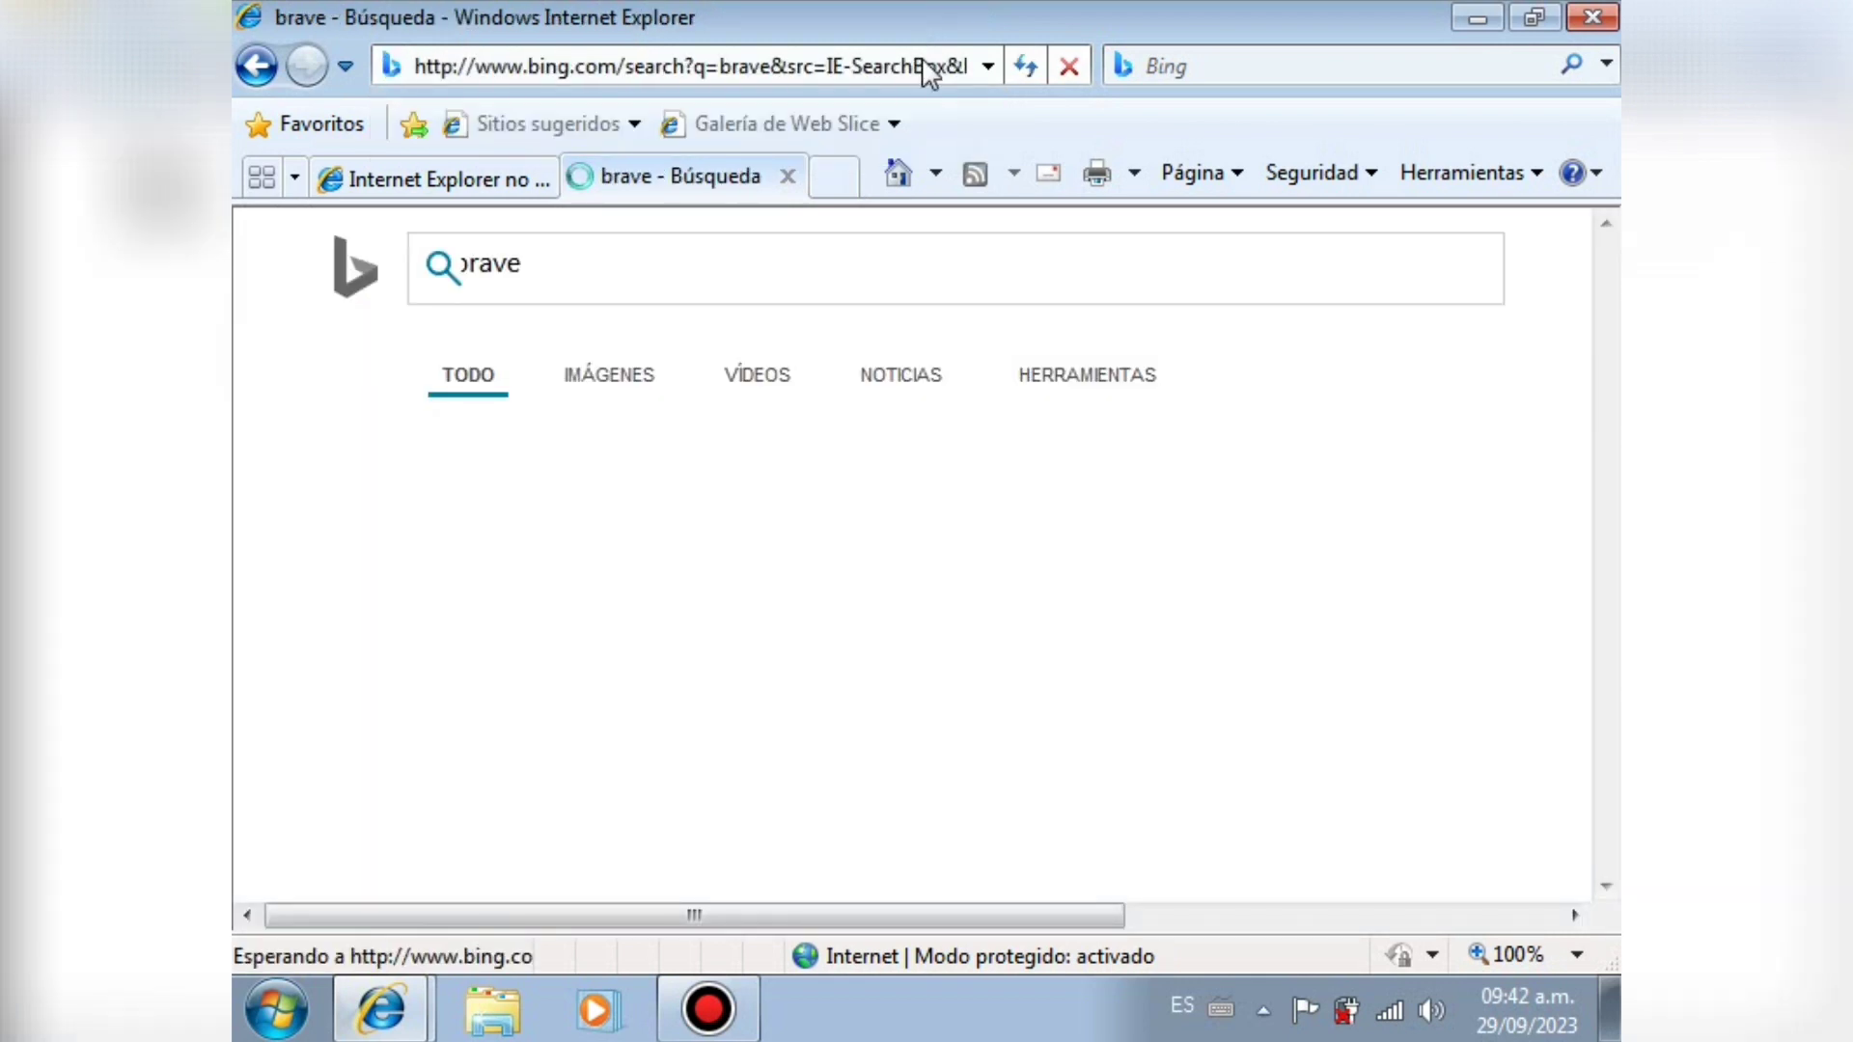
Step: Switch to Bing IMÁGENES, search images for youtube, then close the browser window
left_click(637, 385)
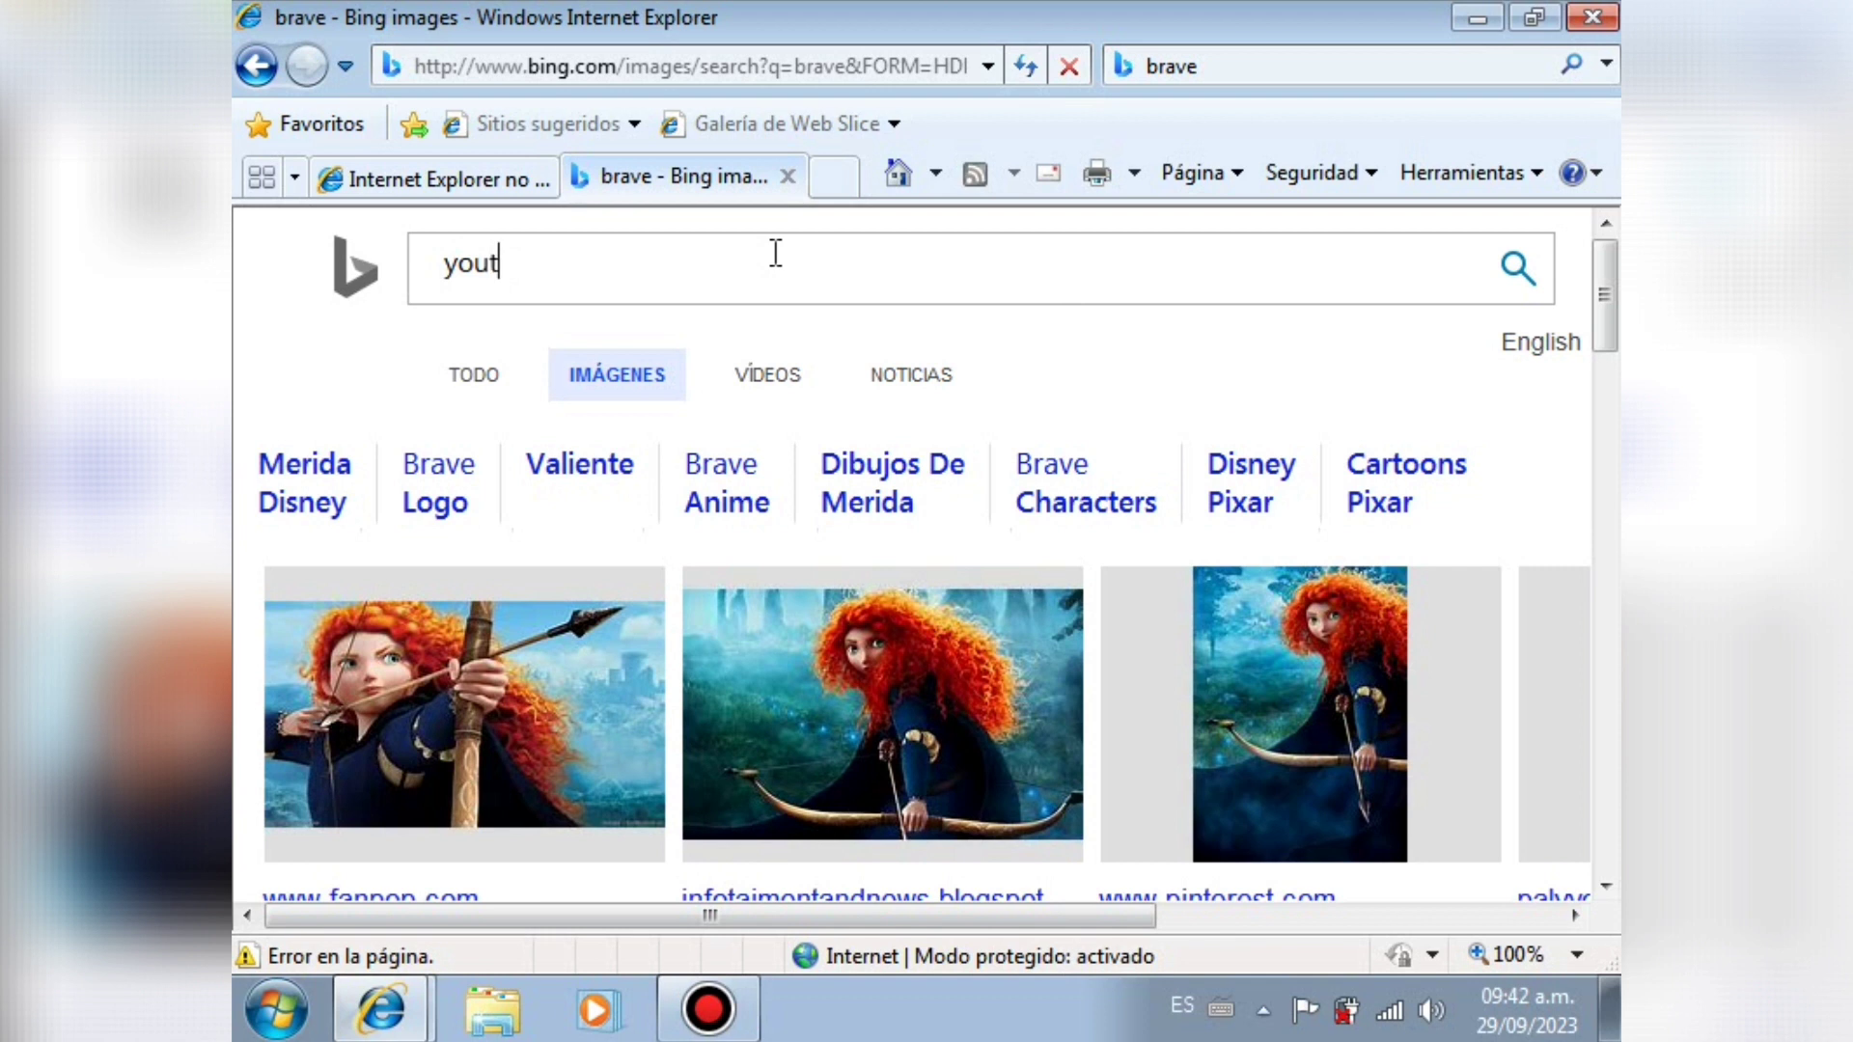
key("Return")
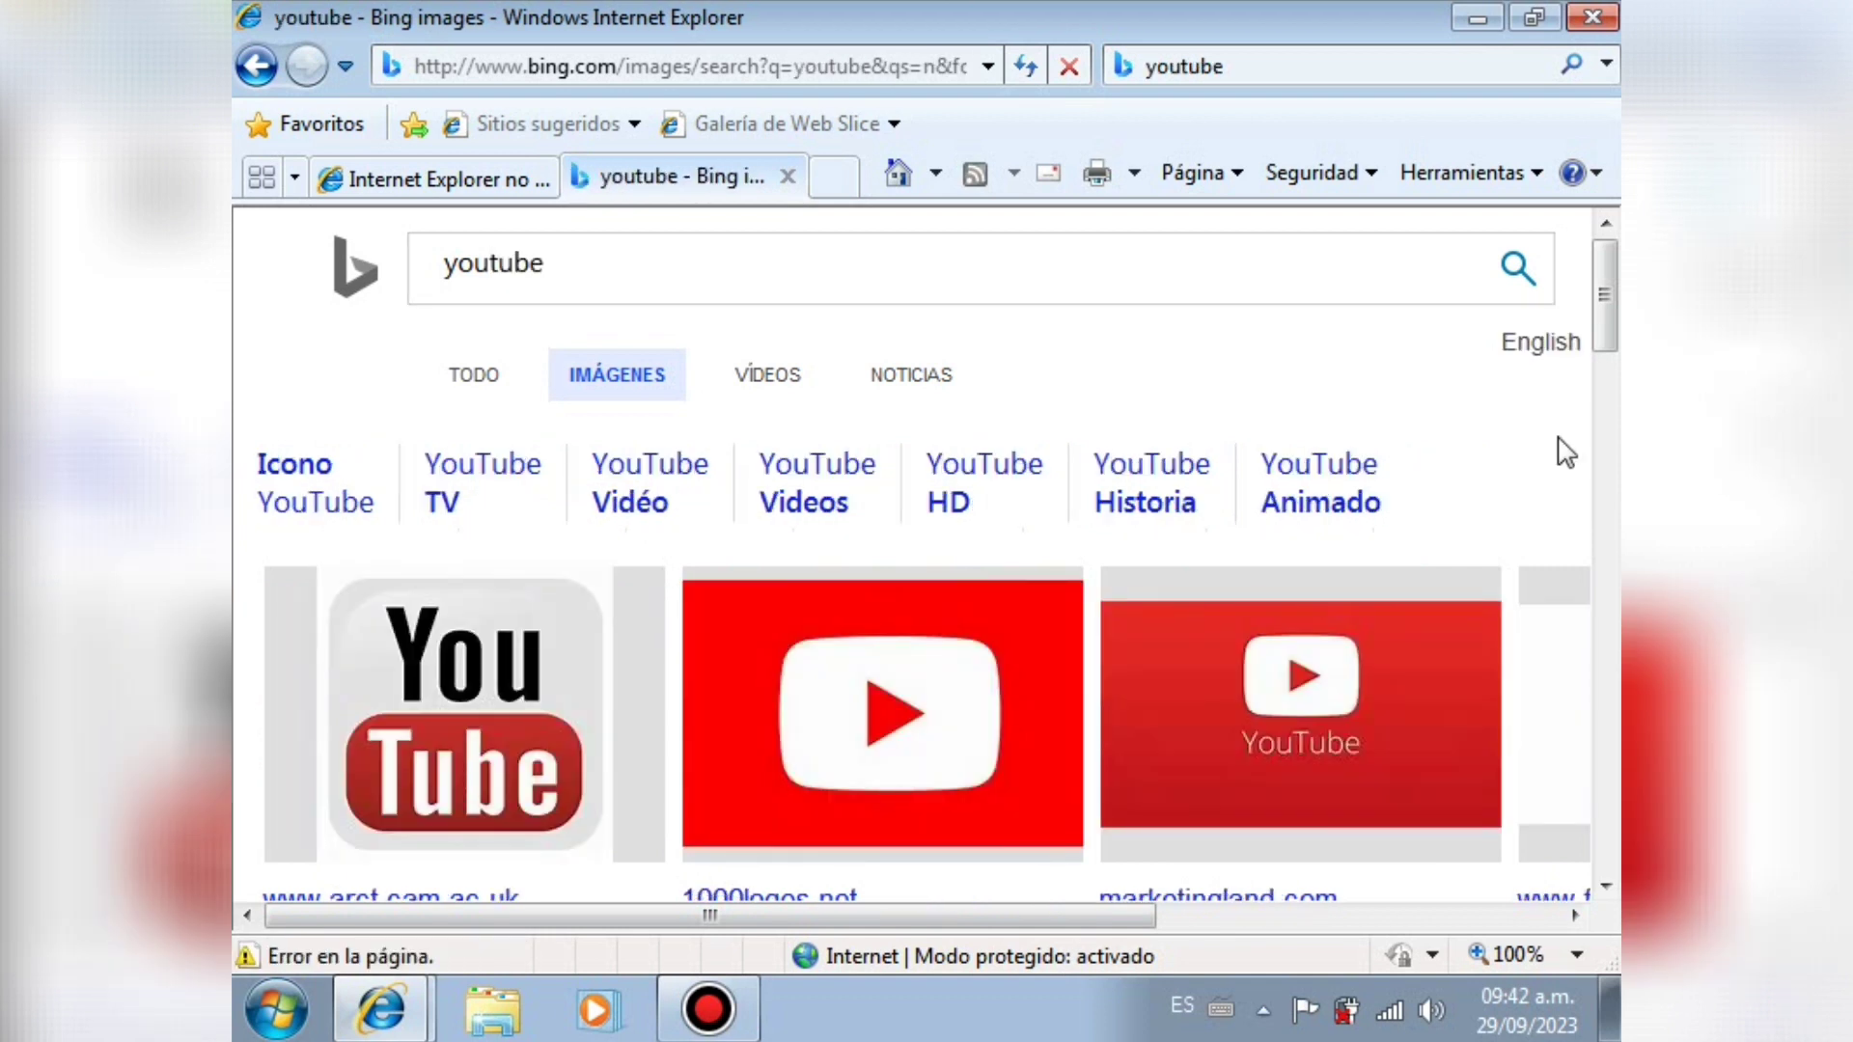
scroll(1609, 304, "down", 10)
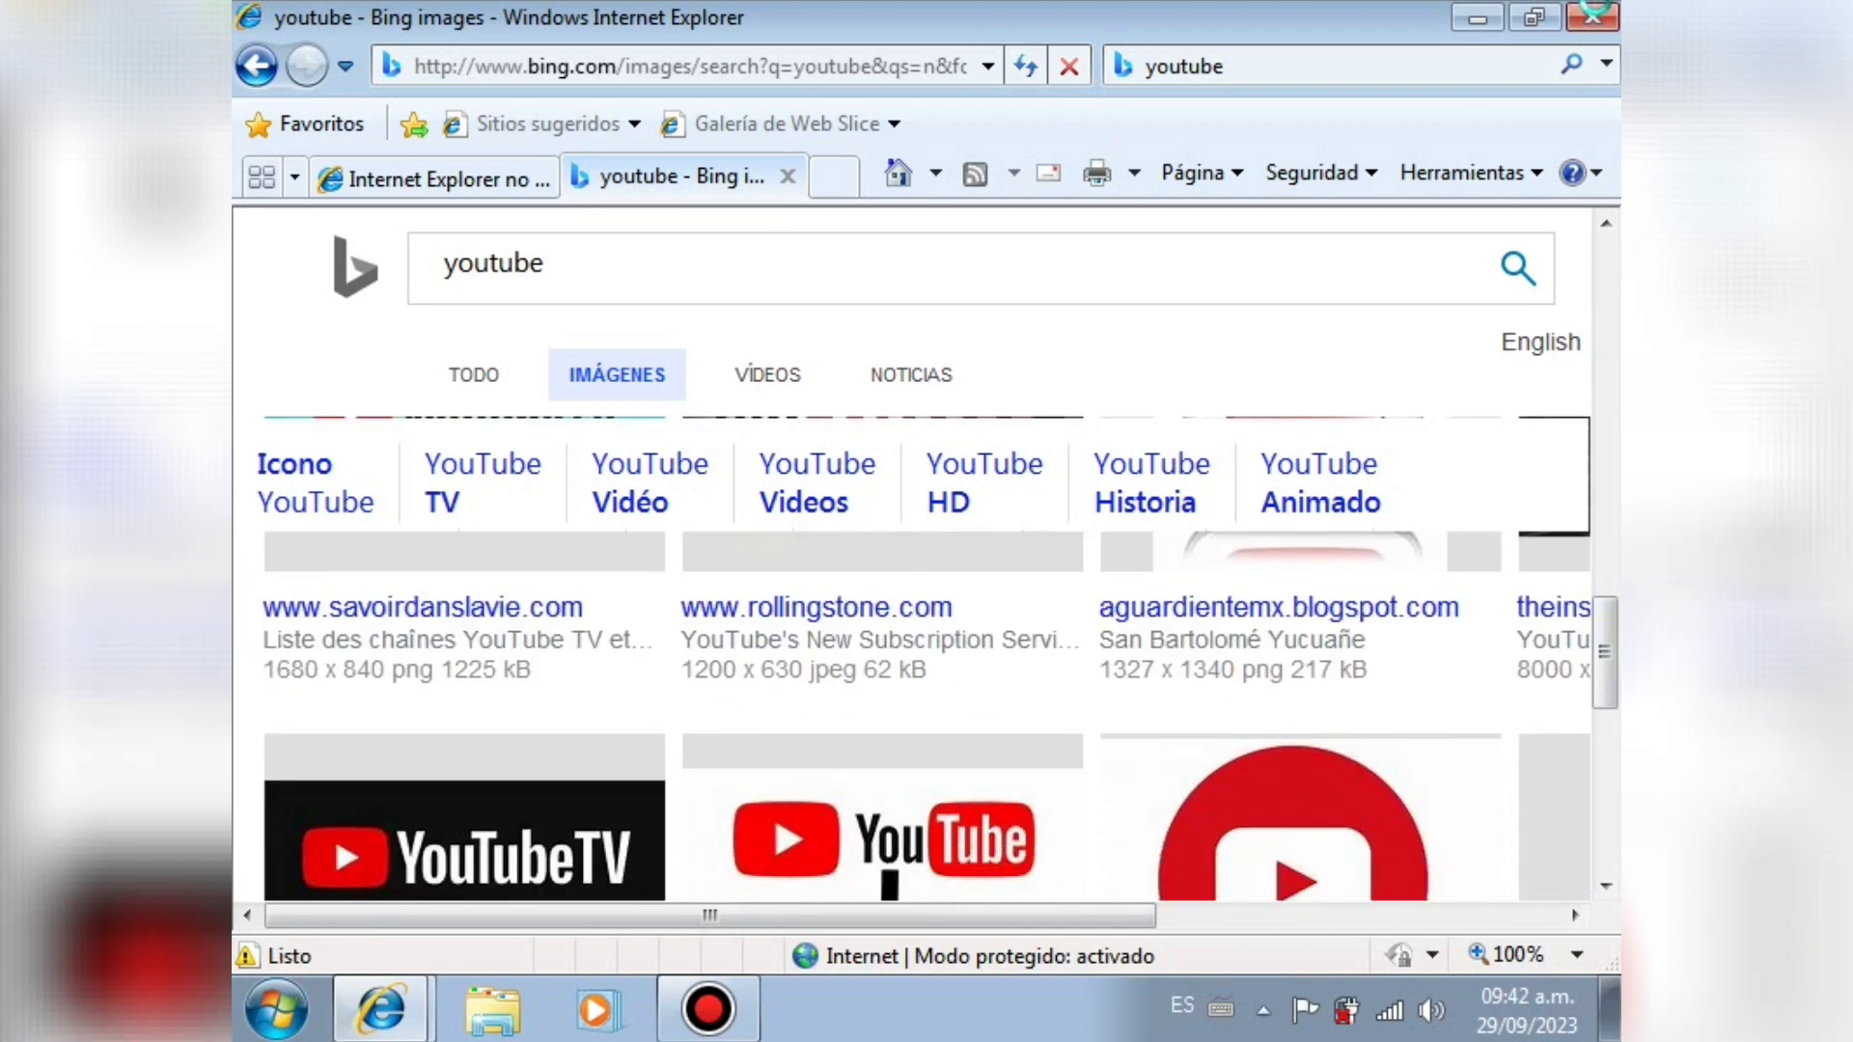
left_click(1592, 18)
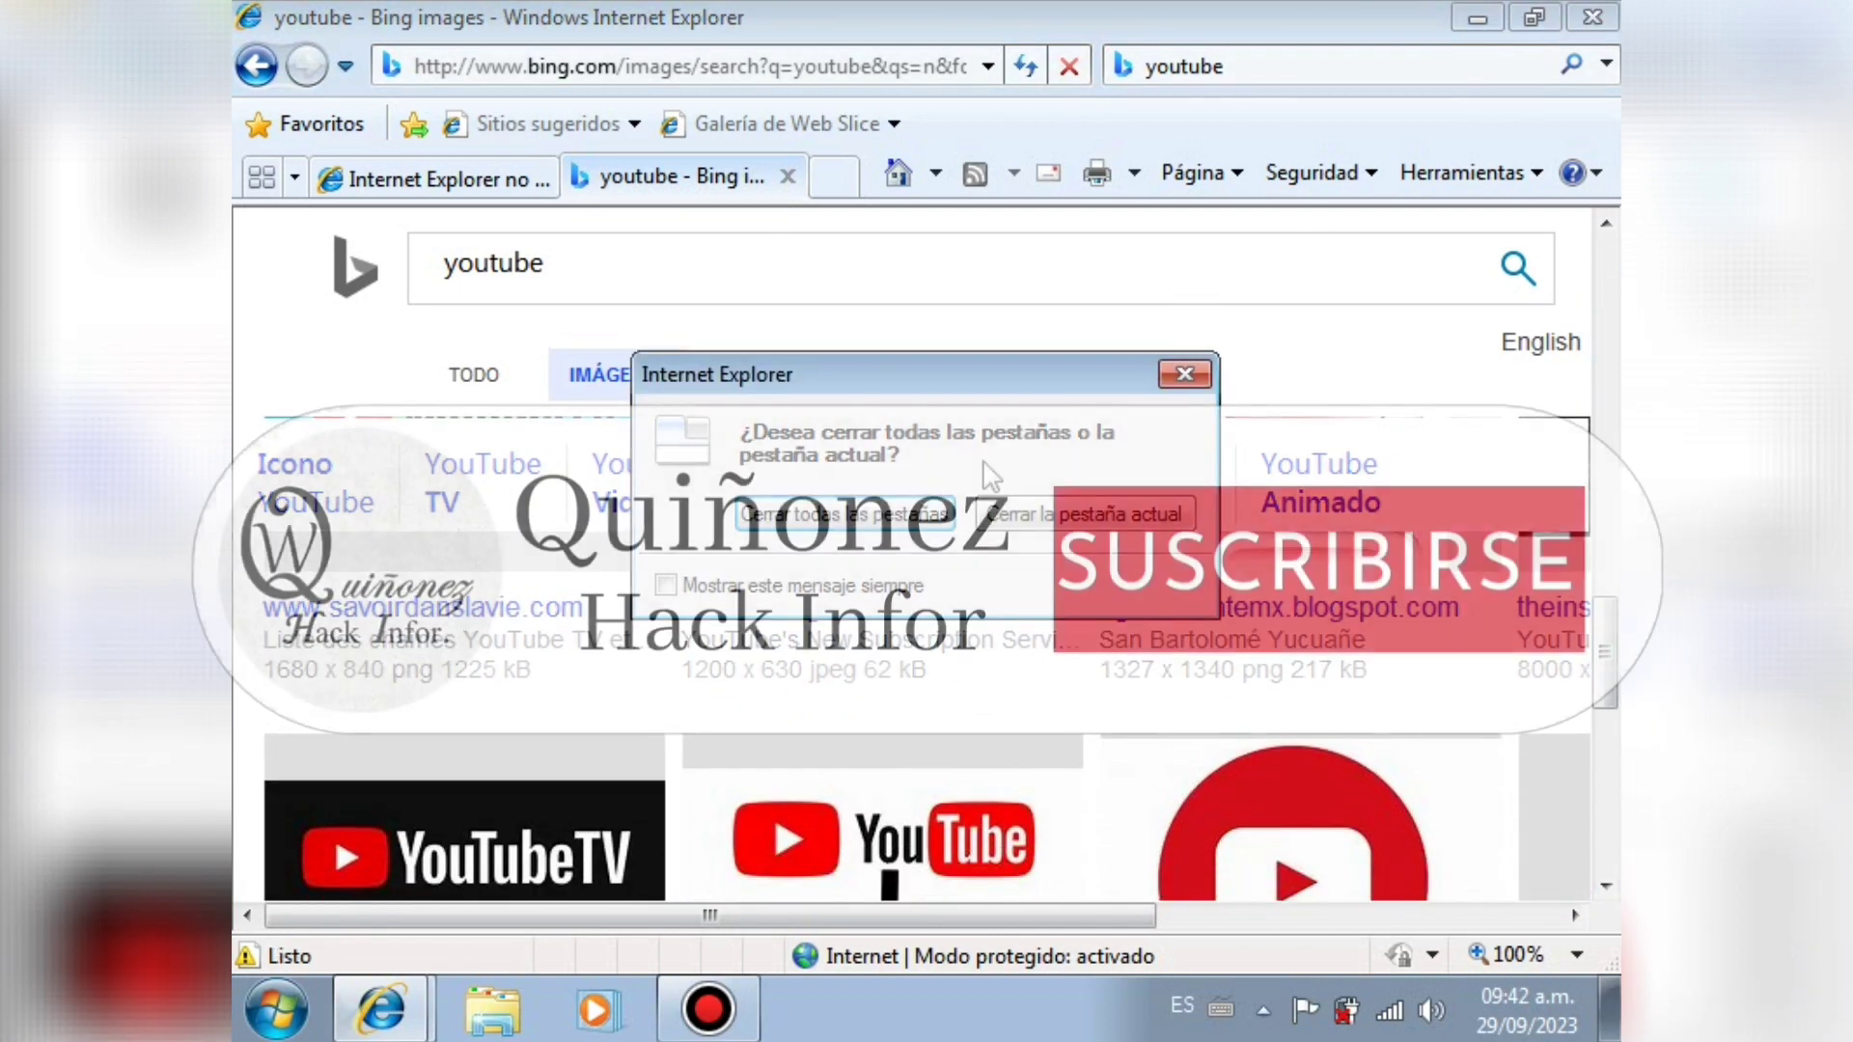
Step: Close all Internet Explorer tabs and drag the 3DP_Net_v1401 file into the Recycle Bin
key("Return")
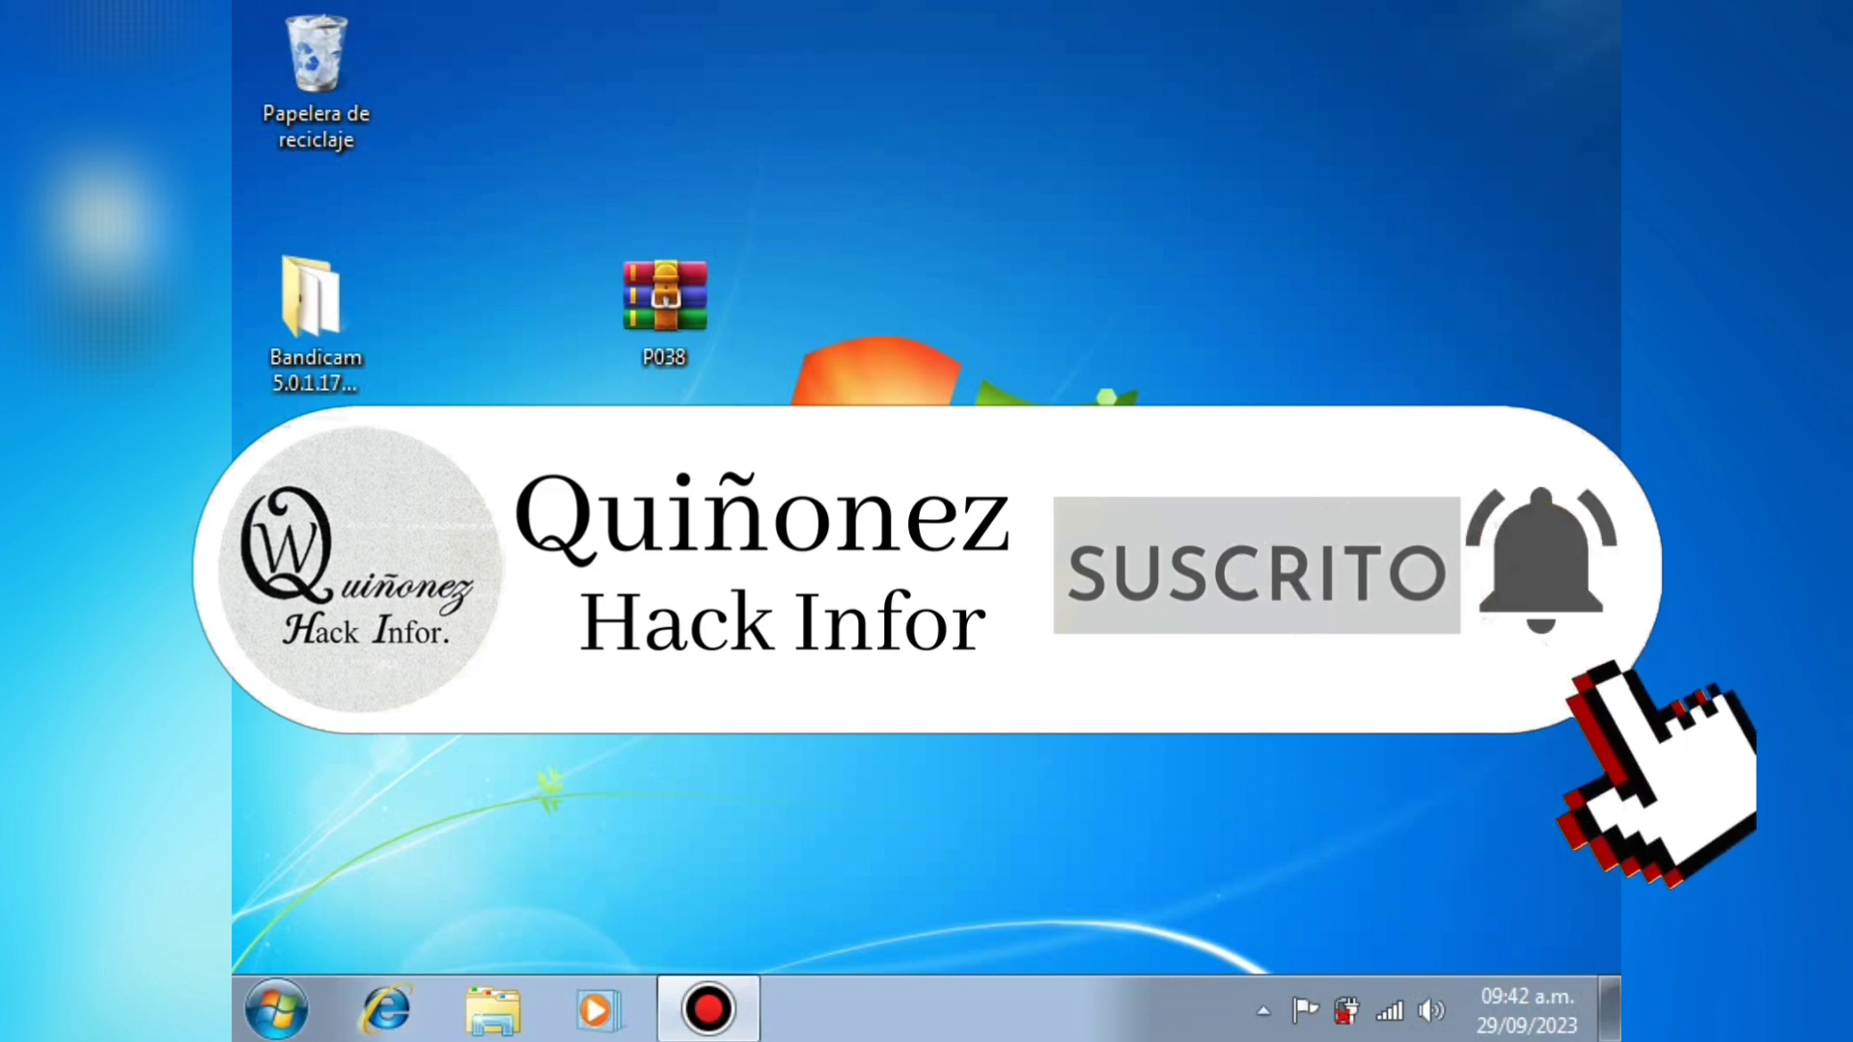
left_click_drag(454, 222, 319, 68)
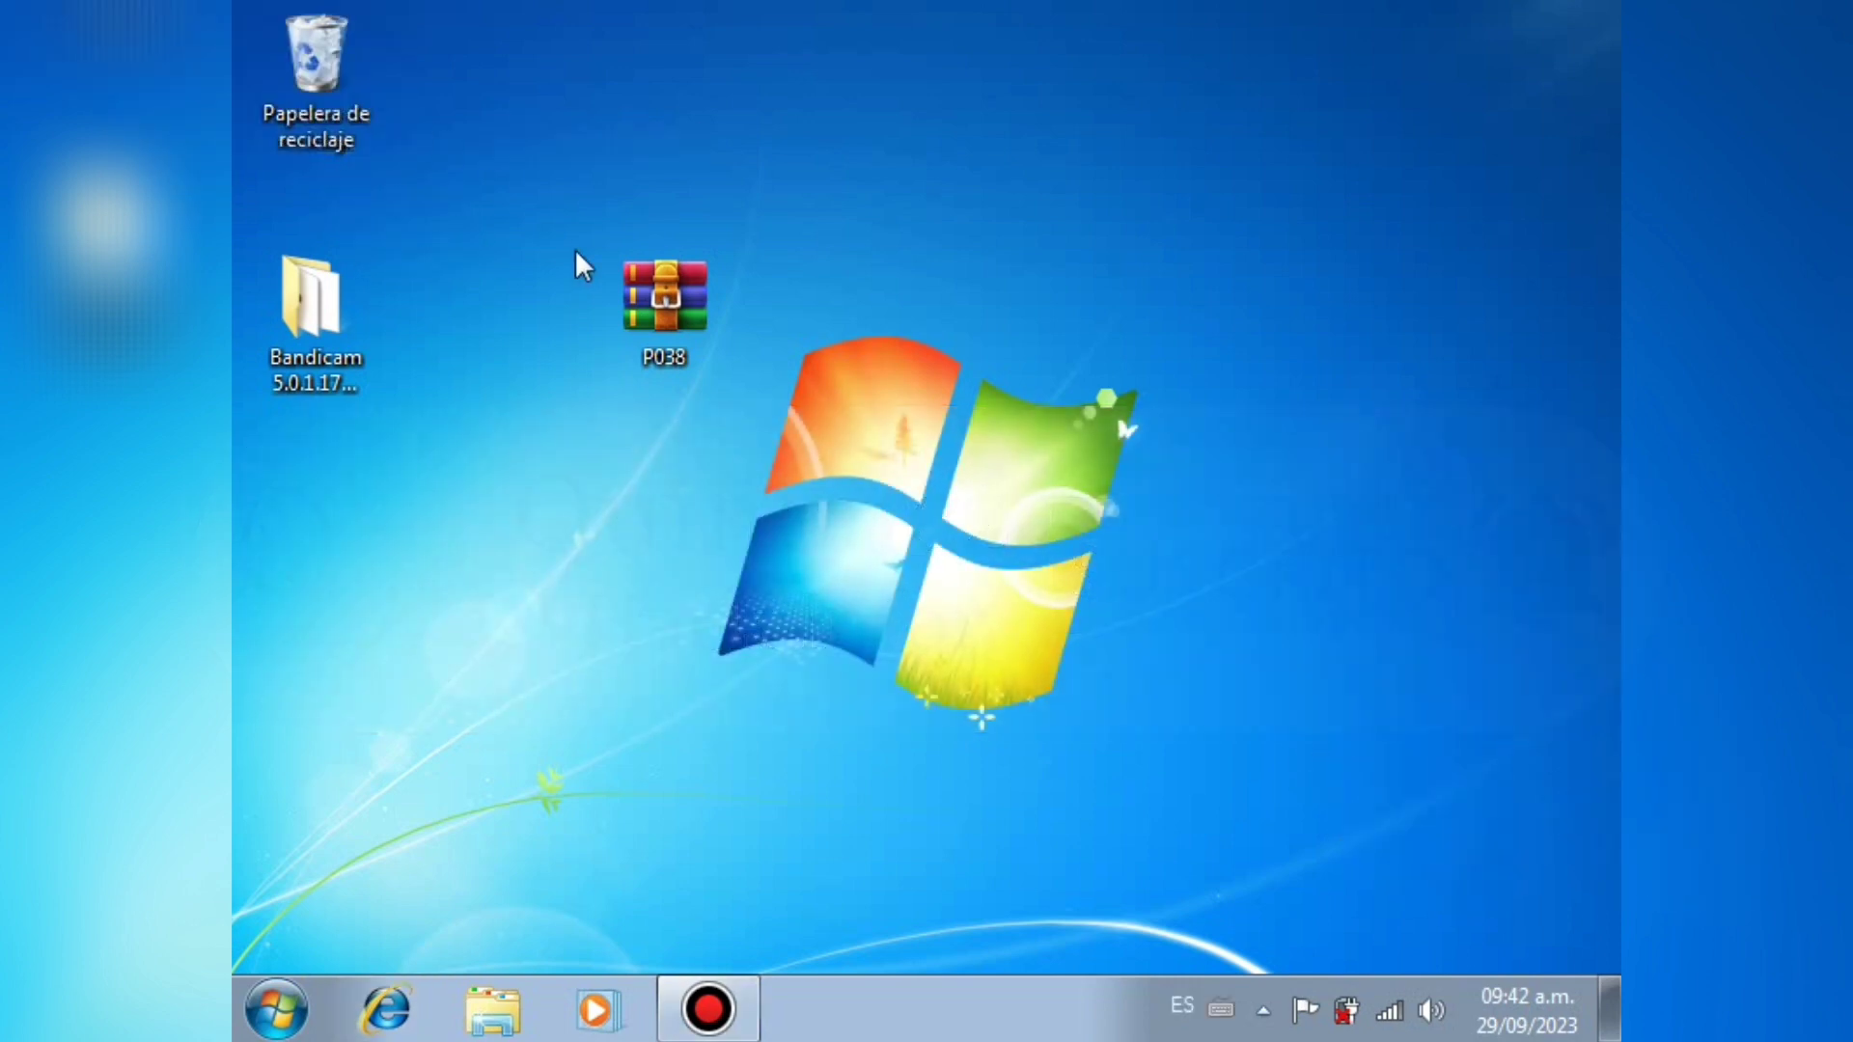